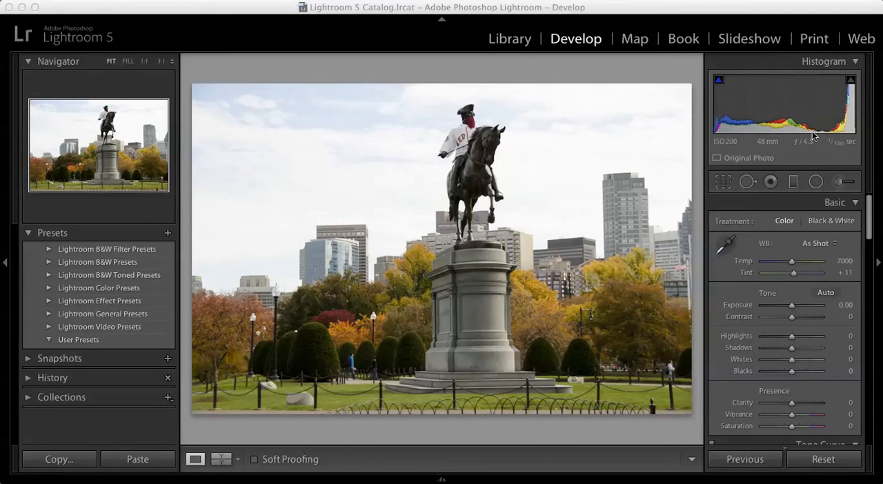
Enable the lens profile corrections and turn on chromatic aberration removal for the statue photo.
{"action": "left_click_drag", "start_coordinate": [869, 215], "coordinate": [873, 357]}
{"action": "left_click", "coordinate": [718, 283]}
{"action": "left_click", "coordinate": [719, 294]}
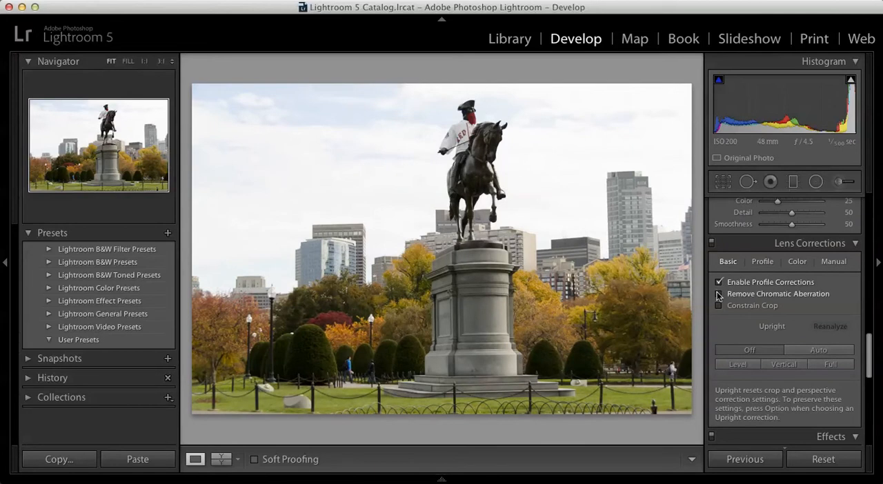
Compare the photo with the lens profile correction off and on, and view the lens color correction settings.
{"action": "left_click", "coordinate": [763, 262]}
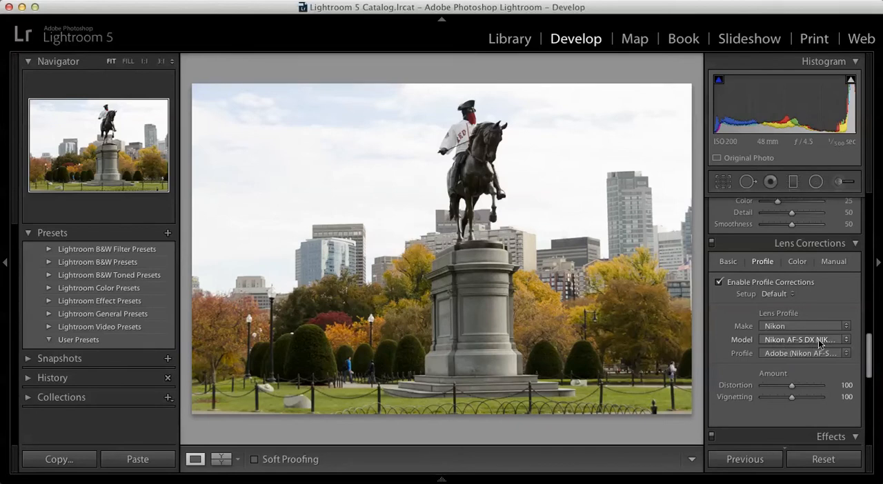
{"action": "left_click", "coordinate": [718, 284]}
{"action": "left_click", "coordinate": [718, 283]}
{"action": "left_click", "coordinate": [719, 284]}
{"action": "left_click", "coordinate": [718, 284]}
{"action": "left_click", "coordinate": [800, 264]}
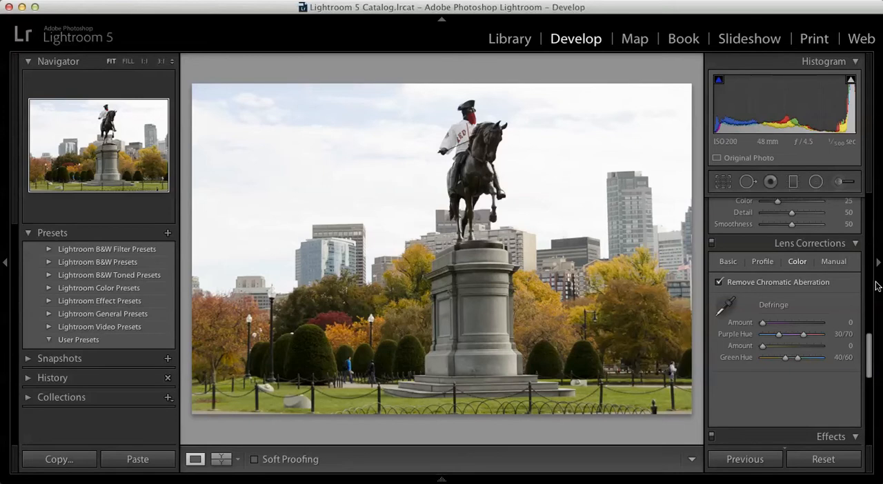
Set Contrast to +16, Highlights +22, Shadows +27, Whites −27, Blacks −24, Clarity +20 and Vibrance +20.
{"action": "scroll", "coordinate": [868, 355], "scroll_direction": "up", "scroll_amount": 1}
{"action": "left_click_drag", "start_coordinate": [868, 356], "coordinate": [868, 216]}
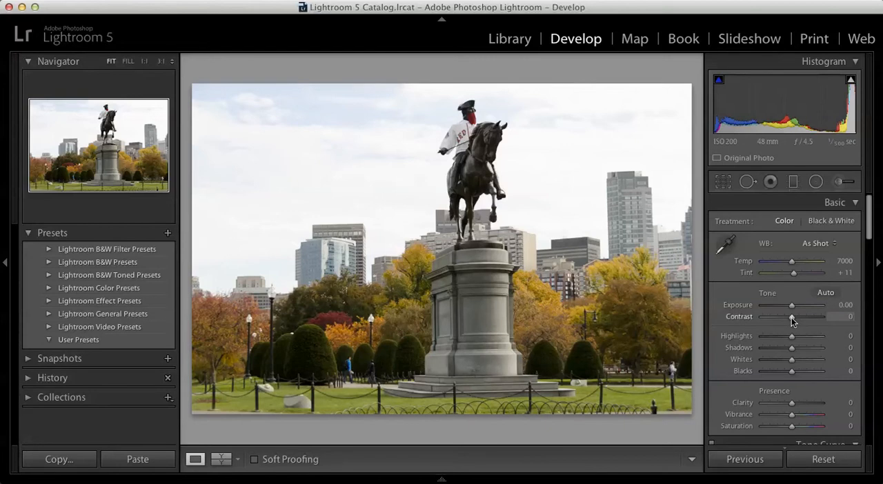
{"action": "left_click_drag", "start_coordinate": [791, 317], "coordinate": [795, 317]}
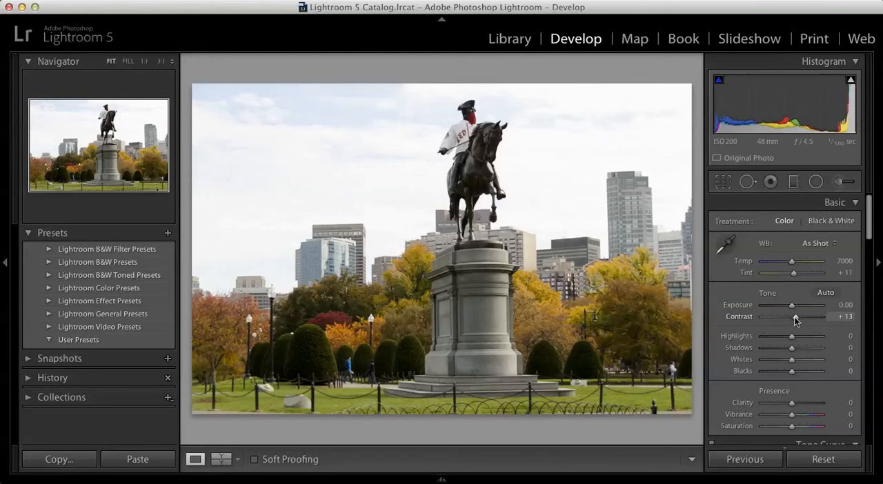
{"action": "left_click_drag", "start_coordinate": [792, 337], "coordinate": [799, 350]}
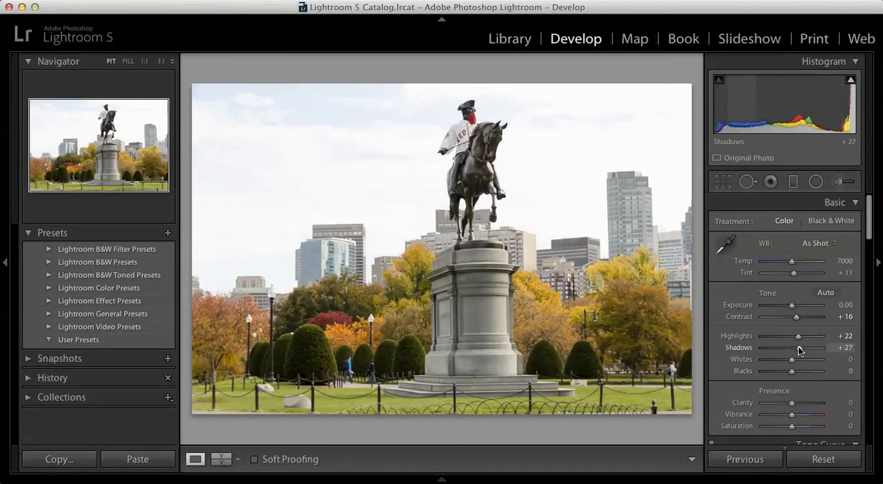
{"action": "left_click_drag", "start_coordinate": [793, 361], "coordinate": [798, 415]}
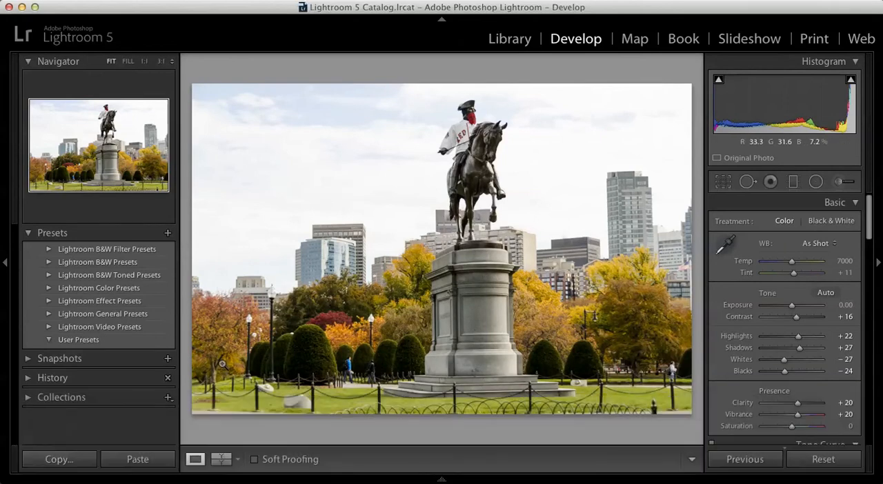
Compare the before and after versions of the photo, and inspect the horse and rider at 1:1 magnification.
{"action": "left_click", "coordinate": [221, 460]}
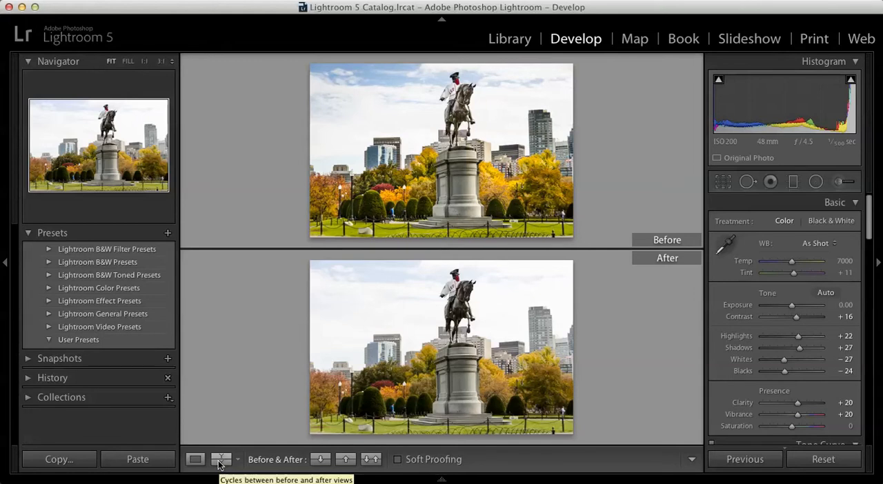
{"action": "left_click", "coordinate": [201, 461]}
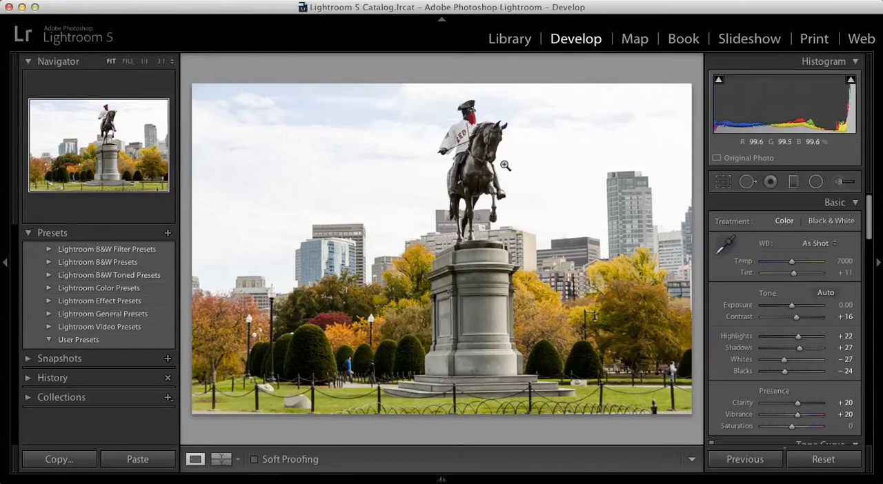
{"action": "left_click", "coordinate": [472, 199]}
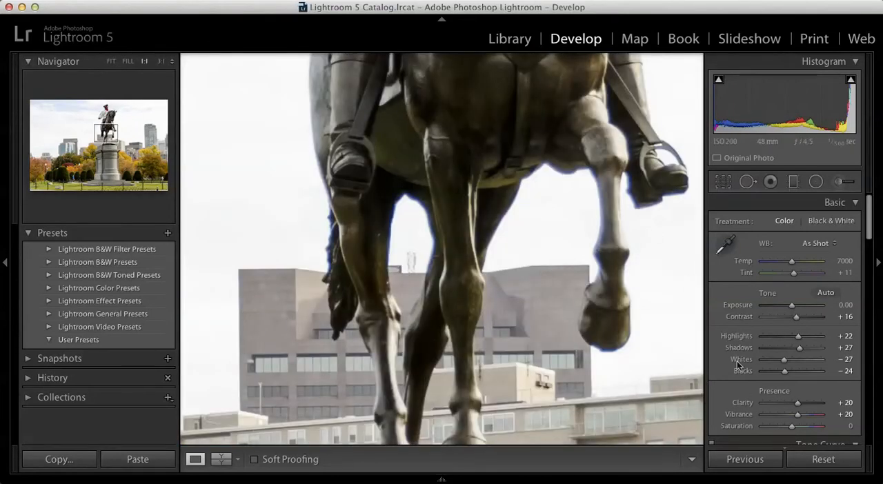
{"action": "left_click_drag", "start_coordinate": [553, 170], "coordinate": [542, 344]}
{"action": "left_click_drag", "start_coordinate": [556, 278], "coordinate": [582, 308]}
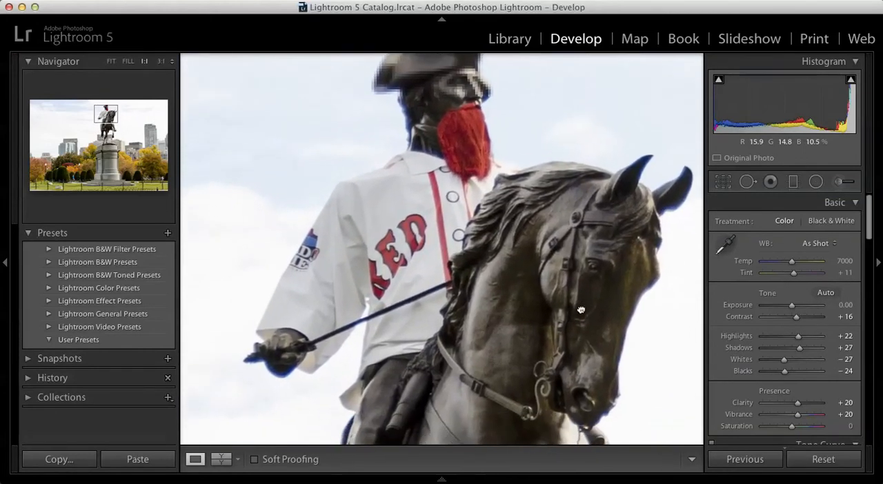
{"action": "left_click", "coordinate": [582, 307]}
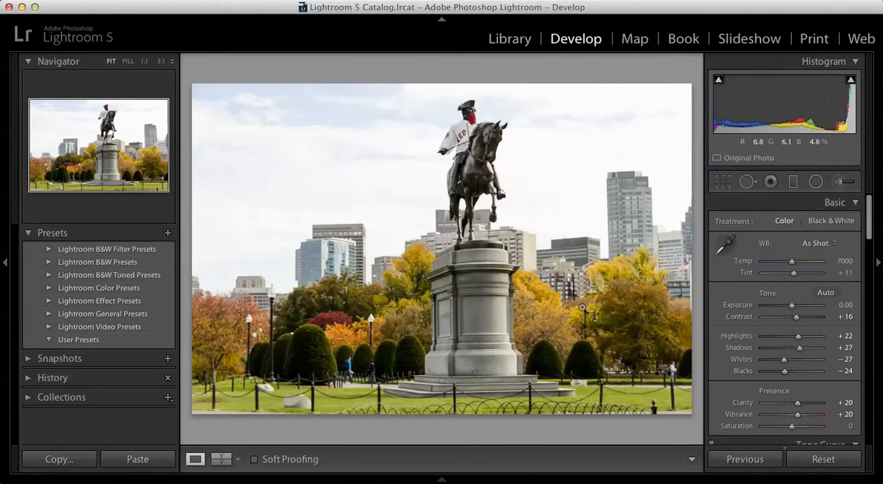
Paint an Adjustment Brush mask over the horse's mane and head with a size 9 brush and set its exposure to 0.58.
{"action": "left_click", "coordinate": [562, 274]}
{"action": "left_click_drag", "start_coordinate": [511, 178], "coordinate": [507, 465]}
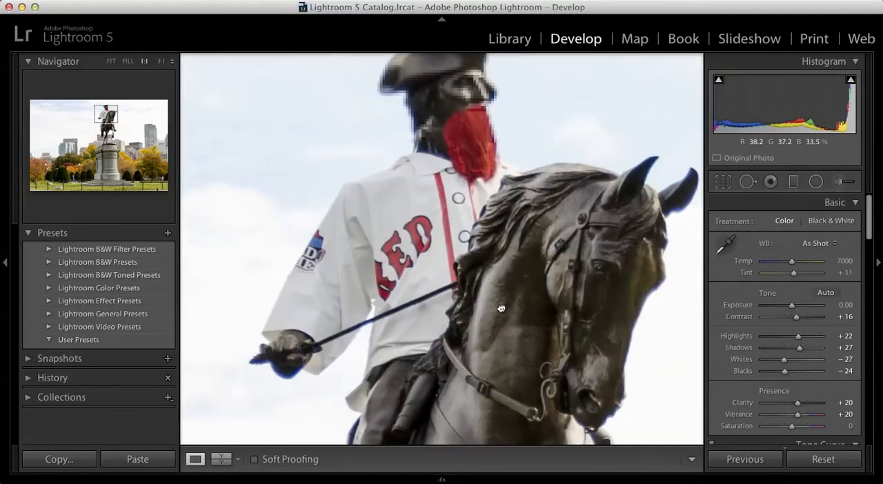
{"action": "left_click", "coordinate": [842, 182]}
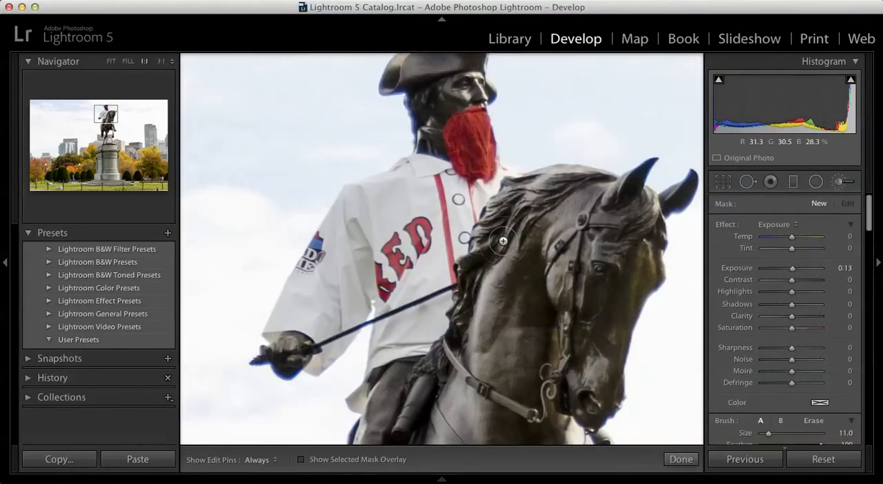
{"action": "key", "text": "bracketleft"}
{"action": "key", "text": "h"}
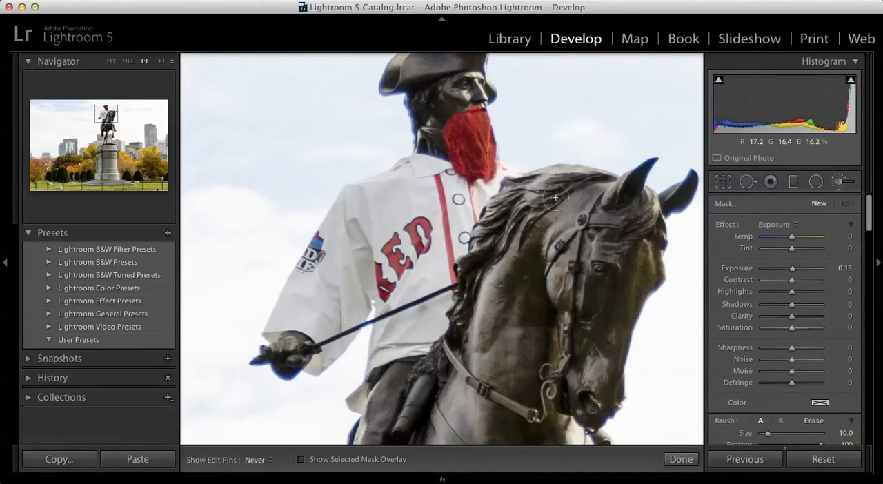
{"action": "key", "text": "bracketleft"}
{"action": "key", "text": "h"}
{"action": "left_click", "coordinate": [619, 204]}
{"action": "key", "text": "h"}
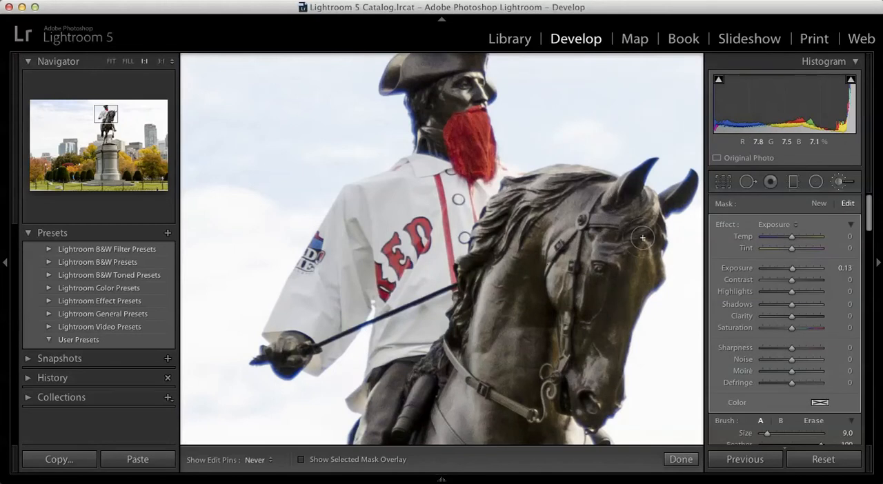
{"action": "key", "text": "h"}
{"action": "left_click_drag", "start_coordinate": [792, 269], "coordinate": [796, 274]}
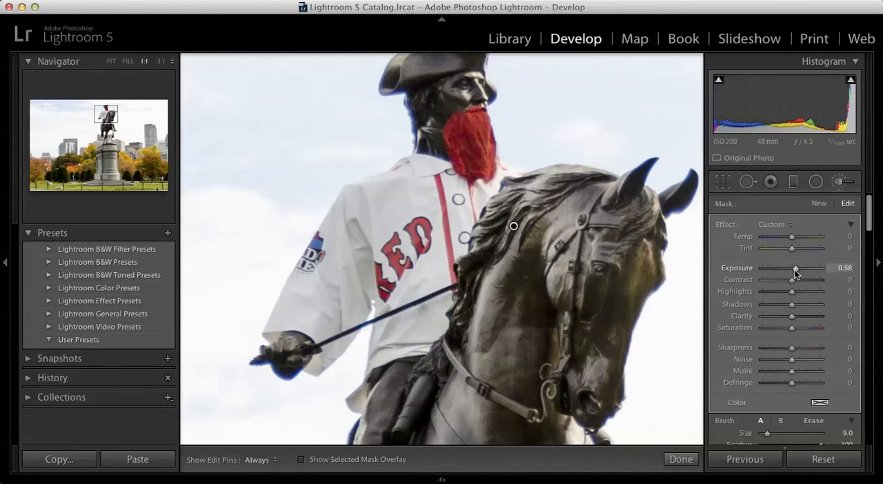
Extend the brightening mask over the horse's neck and face with a size 11 brush.
{"action": "key", "text": "]"}
{"action": "key", "text": "h"}
{"action": "mouse_move", "coordinate": [532, 235]}
{"action": "left_mouse_down"}
{"action": "mouse_move", "coordinate": [548, 284]}
{"action": "mouse_move", "coordinate": [597, 272]}
{"action": "mouse_move", "coordinate": [587, 384]}
{"action": "mouse_move", "coordinate": [615, 245]}
{"action": "left_mouse_up"}
{"action": "key", "text": "h"}
{"action": "left_click_drag", "start_coordinate": [872, 227], "coordinate": [871, 237]}
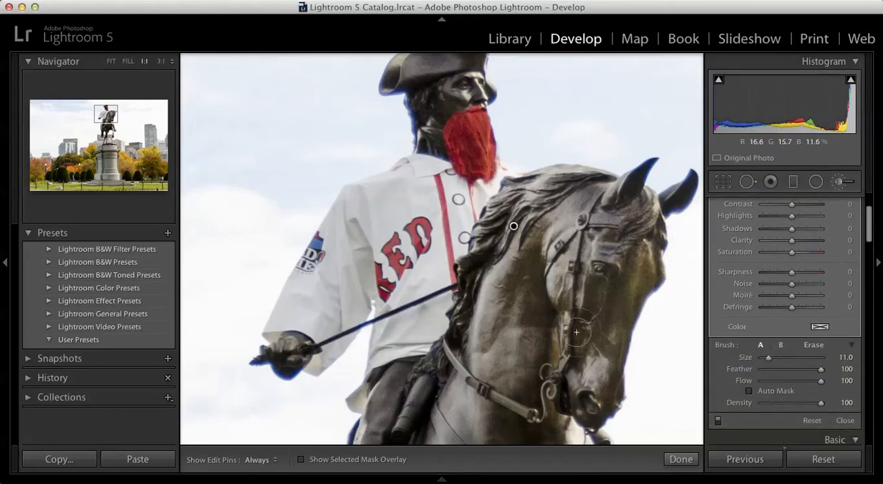
Brush the exposure adjustment over the horse's chest and the rider's leg.
{"action": "left_click_drag", "start_coordinate": [546, 336], "coordinate": [622, 104]}
{"action": "key", "text": "h"}
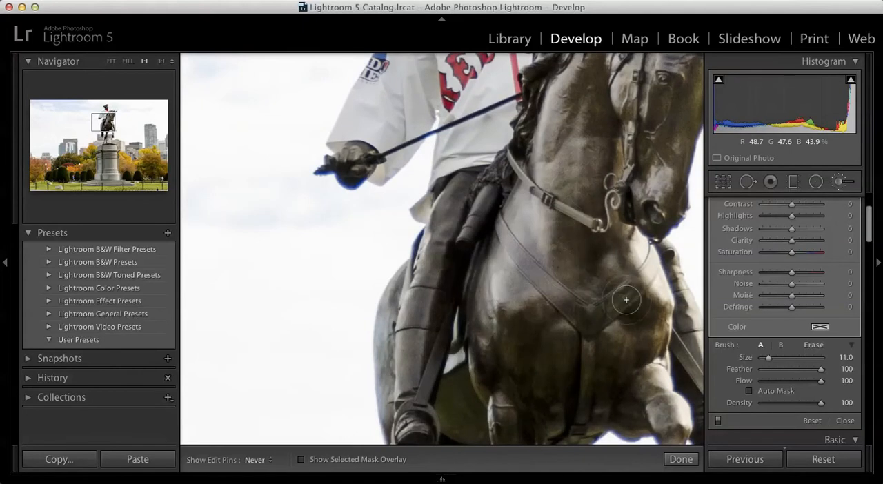
{"action": "mouse_move", "coordinate": [589, 345]}
{"action": "left_mouse_down"}
{"action": "mouse_move", "coordinate": [532, 354]}
{"action": "mouse_move", "coordinate": [508, 308]}
{"action": "mouse_move", "coordinate": [482, 318]}
{"action": "mouse_move", "coordinate": [506, 407]}
{"action": "mouse_move", "coordinate": [580, 394]}
{"action": "mouse_move", "coordinate": [612, 373]}
{"action": "mouse_move", "coordinate": [569, 299]}
{"action": "mouse_move", "coordinate": [509, 233]}
{"action": "mouse_move", "coordinate": [480, 216]}
{"action": "mouse_move", "coordinate": [441, 271]}
{"action": "mouse_move", "coordinate": [409, 418]}
{"action": "mouse_move", "coordinate": [450, 228]}
{"action": "mouse_move", "coordinate": [483, 156]}
{"action": "mouse_move", "coordinate": [482, 149]}
{"action": "mouse_move", "coordinate": [458, 174]}
{"action": "mouse_move", "coordinate": [478, 121]}
{"action": "mouse_move", "coordinate": [509, 122]}
{"action": "mouse_move", "coordinate": [491, 188]}
{"action": "mouse_move", "coordinate": [571, 87]}
{"action": "left_mouse_up"}
{"action": "mouse_move", "coordinate": [528, 123]}
{"action": "left_mouse_down"}
{"action": "mouse_move", "coordinate": [574, 401]}
{"action": "mouse_move", "coordinate": [562, 293]}
{"action": "mouse_move", "coordinate": [522, 282]}
{"action": "mouse_move", "coordinate": [511, 227]}
{"action": "mouse_move", "coordinate": [489, 184]}
{"action": "mouse_move", "coordinate": [458, 198]}
{"action": "mouse_move", "coordinate": [474, 179]}
{"action": "mouse_move", "coordinate": [381, 318]}
{"action": "mouse_move", "coordinate": [410, 325]}
{"action": "mouse_move", "coordinate": [474, 257]}
{"action": "mouse_move", "coordinate": [469, 269]}
{"action": "mouse_move", "coordinate": [463, 241]}
{"action": "left_mouse_up"}
{"action": "mouse_move", "coordinate": [463, 206]}
{"action": "left_mouse_down"}
{"action": "mouse_move", "coordinate": [554, 197]}
{"action": "mouse_move", "coordinate": [538, 173]}
{"action": "mouse_move", "coordinate": [592, 181]}
{"action": "mouse_move", "coordinate": [543, 286]}
{"action": "mouse_move", "coordinate": [545, 322]}
{"action": "mouse_move", "coordinate": [581, 231]}
{"action": "mouse_move", "coordinate": [642, 188]}
{"action": "left_mouse_up"}
Brush the exposure adjustment over the rider's hat and face.
{"action": "key", "text": "space"}
{"action": "left_click_drag", "start_coordinate": [573, 195], "coordinate": [580, 355]}
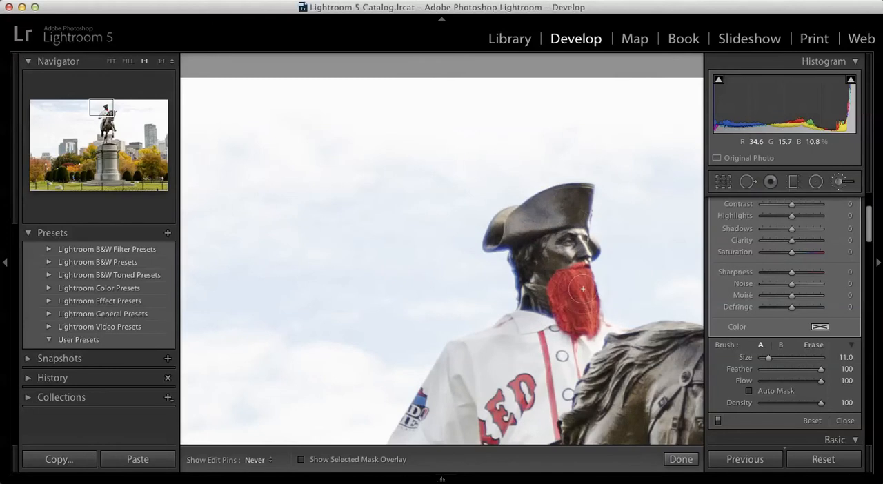
{"action": "key", "text": "h"}
Reduce the brush to size 8 and paint the exposure adjustment over the horse's belly and upper legs.
{"action": "mouse_move", "coordinate": [587, 358]}
{"action": "left_mouse_down"}
{"action": "mouse_move", "coordinate": [538, 150]}
{"action": "mouse_move", "coordinate": [548, 126]}
{"action": "left_mouse_up"}
{"action": "key", "text": "h"}
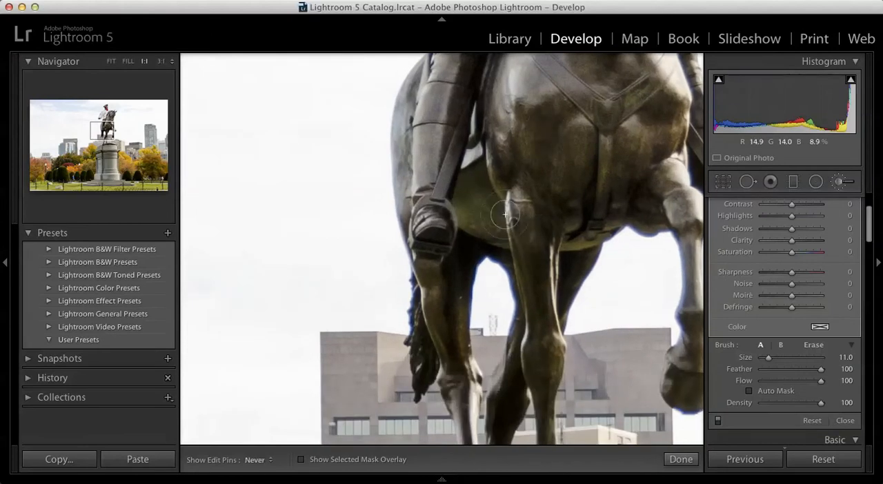
{"action": "key", "text": "h"}
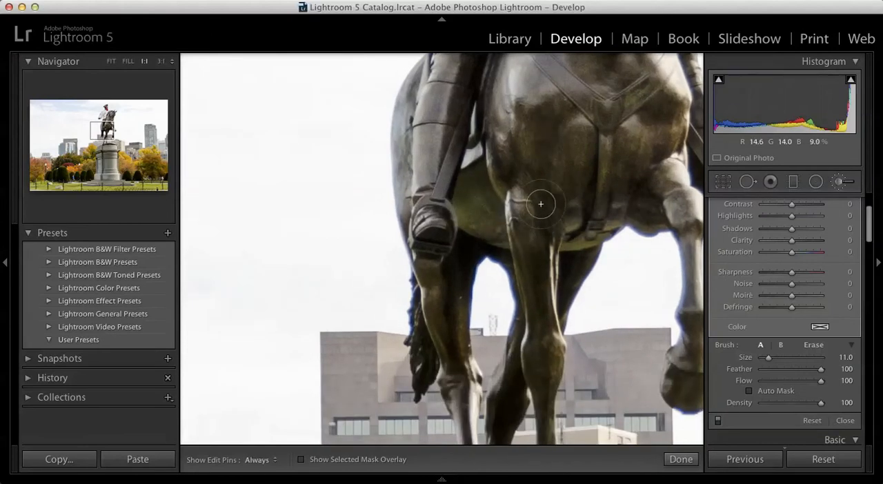
{"action": "key", "text": "bracketleft"}
{"action": "key", "text": "h"}
{"action": "key", "text": "bracketleft"}
{"action": "key", "text": "h"}
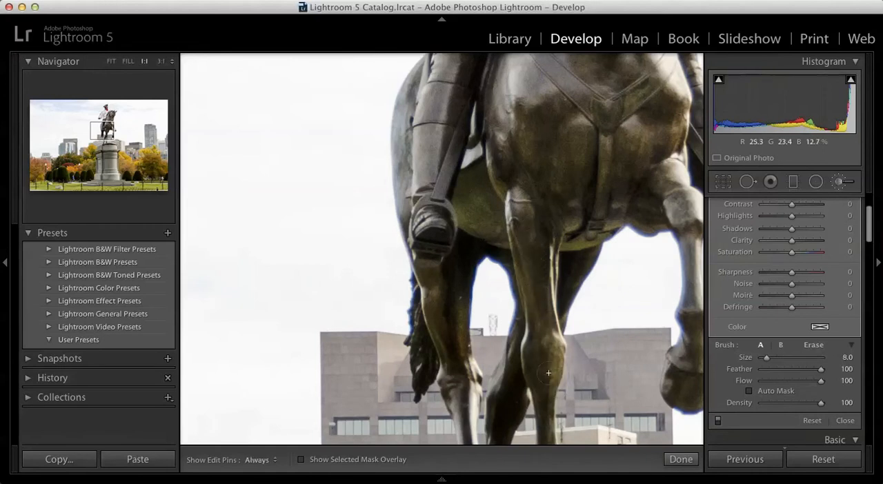
{"action": "mouse_move", "coordinate": [449, 276]}
{"action": "left_mouse_down"}
{"action": "mouse_move", "coordinate": [431, 279]}
{"action": "mouse_move", "coordinate": [465, 267]}
{"action": "mouse_move", "coordinate": [464, 383]}
{"action": "left_mouse_up"}
{"action": "left_click_drag", "start_coordinate": [561, 269], "coordinate": [574, 258]}
{"action": "mouse_move", "coordinate": [663, 207]}
{"action": "left_mouse_down"}
{"action": "mouse_move", "coordinate": [679, 212]}
{"action": "mouse_move", "coordinate": [679, 201]}
{"action": "left_mouse_up"}
{"action": "left_click_drag", "start_coordinate": [569, 339], "coordinate": [507, 315]}
{"action": "mouse_move", "coordinate": [639, 261]}
{"action": "left_mouse_down"}
{"action": "mouse_move", "coordinate": [569, 59]}
{"action": "mouse_move", "coordinate": [590, 220]}
{"action": "mouse_move", "coordinate": [587, 269]}
{"action": "left_mouse_up"}
{"action": "mouse_move", "coordinate": [584, 364]}
{"action": "left_mouse_down"}
{"action": "mouse_move", "coordinate": [575, 387]}
{"action": "mouse_move", "coordinate": [603, 369]}
{"action": "left_mouse_up"}
Paint the horse's lower legs and hooves with a size 7 brush, finish the brush adjustment and return to the full photo.
{"action": "mouse_move", "coordinate": [405, 413]}
{"action": "left_mouse_down"}
{"action": "mouse_move", "coordinate": [405, 424]}
{"action": "mouse_move", "coordinate": [509, 150]}
{"action": "left_mouse_up"}
{"action": "left_click_drag", "start_coordinate": [441, 218], "coordinate": [428, 273]}
{"action": "mouse_move", "coordinate": [366, 123]}
{"action": "left_mouse_down"}
{"action": "mouse_move", "coordinate": [367, 165]}
{"action": "mouse_move", "coordinate": [361, 117]}
{"action": "mouse_move", "coordinate": [383, 107]}
{"action": "mouse_move", "coordinate": [407, 193]}
{"action": "mouse_move", "coordinate": [438, 215]}
{"action": "left_mouse_up"}
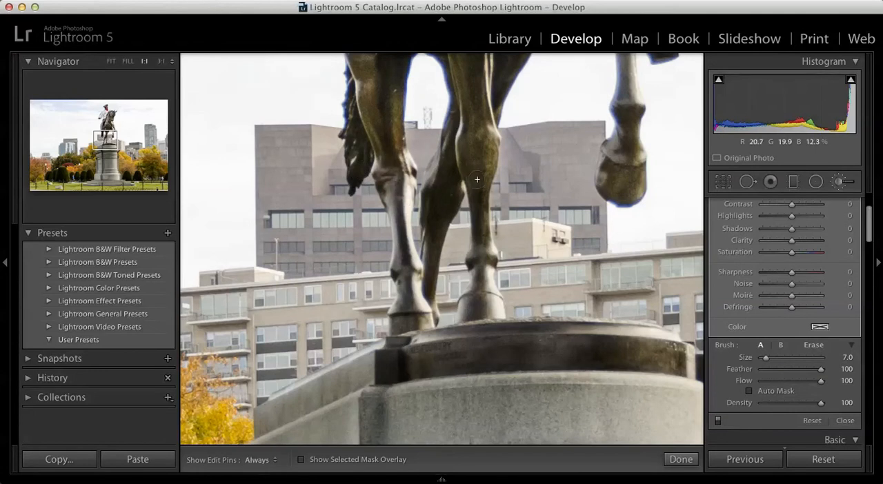
{"action": "left_click_drag", "start_coordinate": [417, 279], "coordinate": [404, 323]}
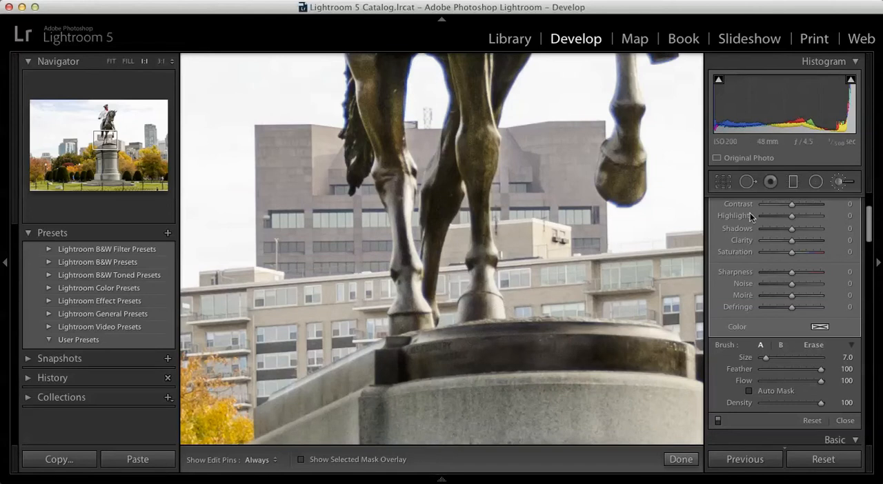
{"action": "left_click", "coordinate": [681, 460]}
{"action": "left_click", "coordinate": [531, 303]}
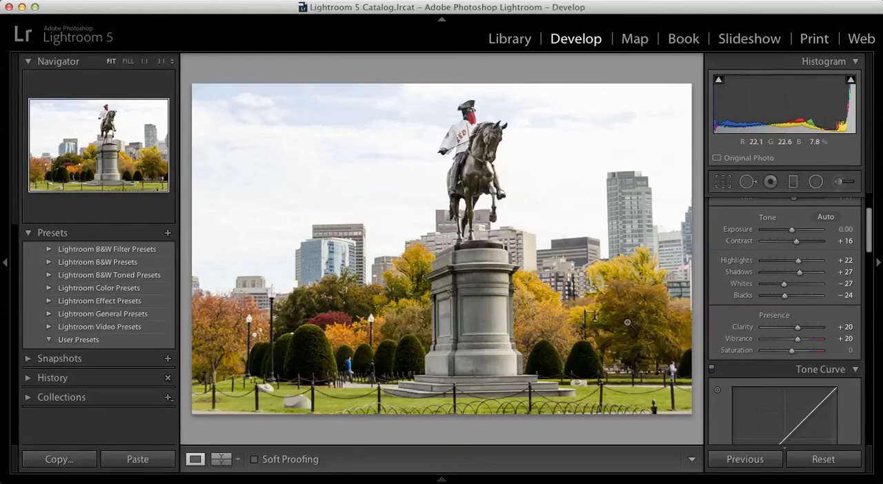
Start a new Adjustment Brush mask with its overlay shown and paint the autumn trees just right of the pedestal with a size 4 brush.
{"action": "left_click", "coordinate": [377, 319]}
{"action": "left_click", "coordinate": [339, 348]}
{"action": "left_click", "coordinate": [838, 182]}
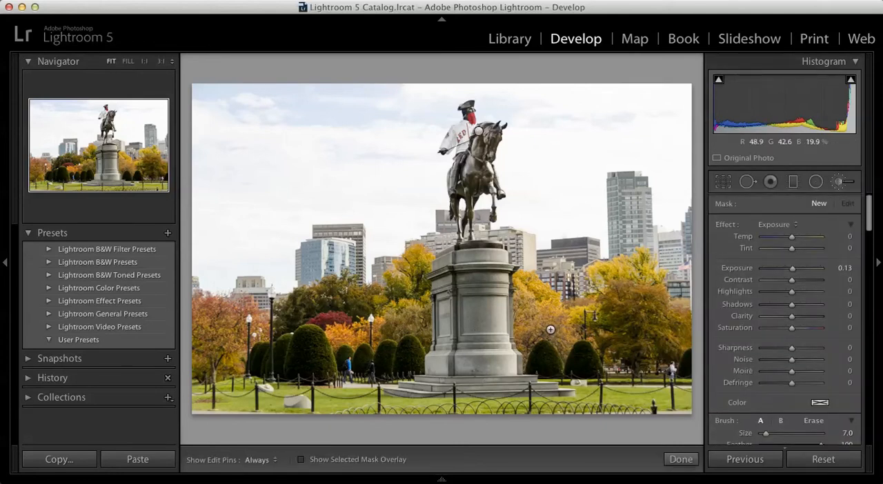
{"action": "key", "text": "o"}
{"action": "mouse_move", "coordinate": [550, 329]}
{"action": "left_mouse_down"}
{"action": "mouse_move", "coordinate": [533, 317]}
{"action": "mouse_move", "coordinate": [534, 327]}
{"action": "mouse_move", "coordinate": [518, 282]}
{"action": "mouse_move", "coordinate": [551, 308]}
{"action": "left_mouse_up"}
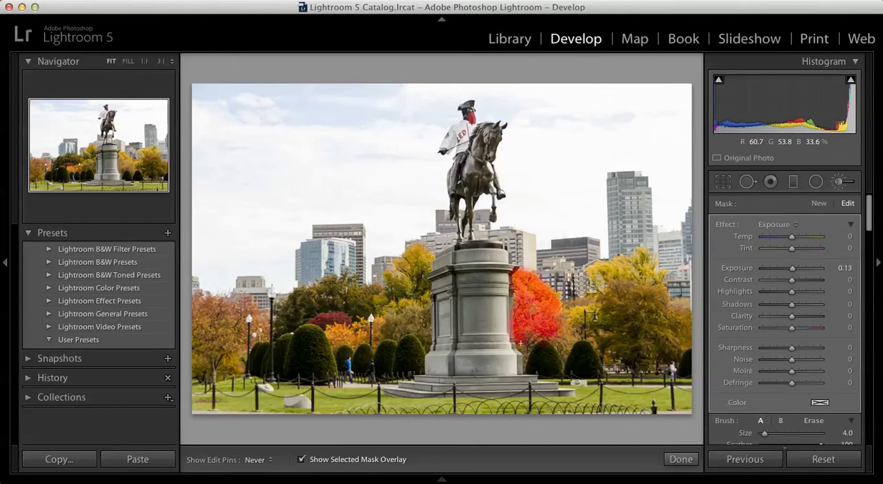
{"action": "mouse_move", "coordinate": [564, 349]}
{"action": "left_mouse_down"}
{"action": "mouse_move", "coordinate": [562, 315]}
{"action": "mouse_move", "coordinate": [595, 316]}
{"action": "mouse_move", "coordinate": [588, 331]}
{"action": "mouse_move", "coordinate": [595, 339]}
{"action": "mouse_move", "coordinate": [593, 303]}
{"action": "left_mouse_up"}
{"action": "key", "text": "h"}
Extend the mask over the large yellow tree at the photo's right edge, using brush sizes 7 and 5.
{"action": "mouse_move", "coordinate": [598, 274]}
{"action": "left_mouse_down"}
{"action": "mouse_move", "coordinate": [641, 259]}
{"action": "mouse_move", "coordinate": [649, 275]}
{"action": "mouse_move", "coordinate": [621, 285]}
{"action": "mouse_move", "coordinate": [623, 301]}
{"action": "mouse_move", "coordinate": [649, 301]}
{"action": "mouse_move", "coordinate": [669, 314]}
{"action": "mouse_move", "coordinate": [676, 336]}
{"action": "mouse_move", "coordinate": [632, 325]}
{"action": "left_mouse_up"}
{"action": "key", "text": "bracketright"}
{"action": "key", "text": "bracketright"}
{"action": "key", "text": "bracketright"}
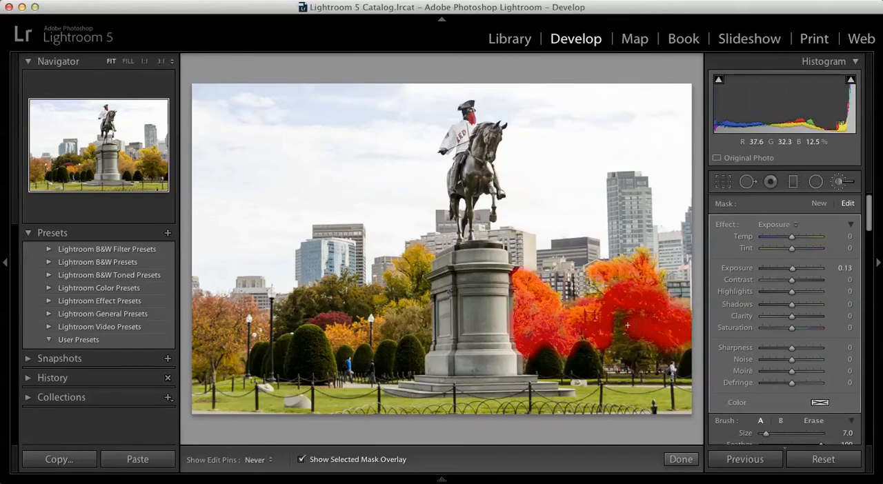
{"action": "key", "text": "bracketleft"}
{"action": "key", "text": "bracketleft"}
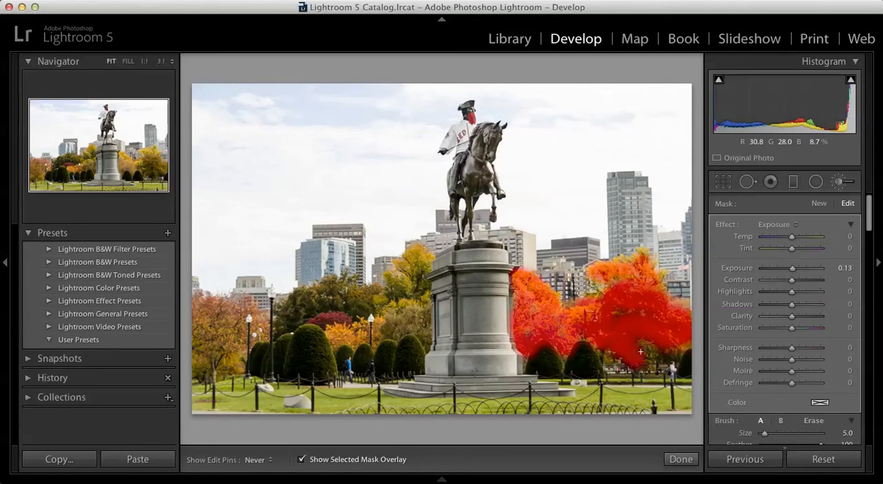
{"action": "left_click_drag", "start_coordinate": [649, 352], "coordinate": [644, 343]}
{"action": "key", "text": "h"}
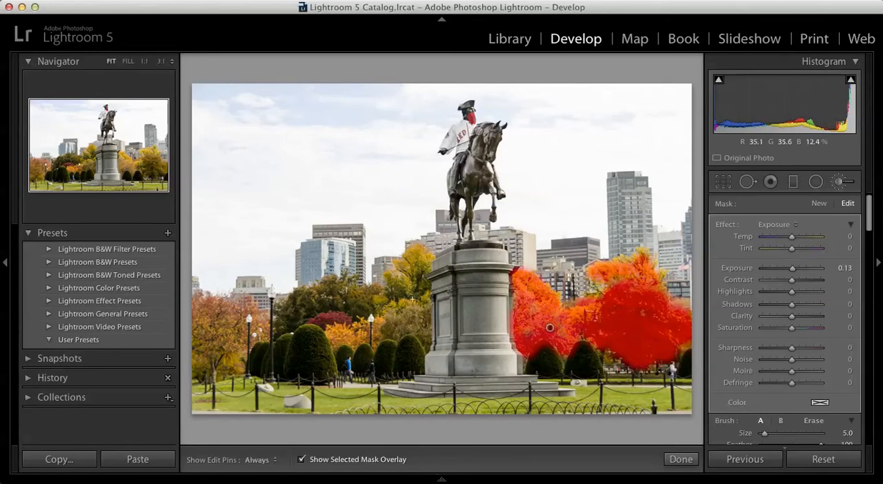
Mask the yellow tree left of the pedestal with a size 5 brush and the foliage beneath it with size 3.
{"action": "mouse_move", "coordinate": [392, 292]}
{"action": "left_mouse_down"}
{"action": "mouse_move", "coordinate": [379, 292]}
{"action": "mouse_move", "coordinate": [416, 250]}
{"action": "left_mouse_up"}
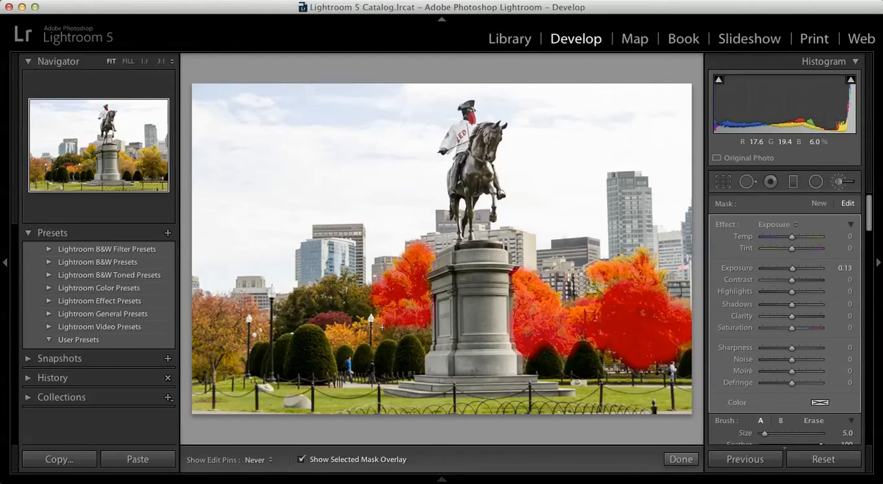
{"action": "key", "text": "h"}
Extend the mask over the dark green trees and foliage behind the bushes left of the pedestal with a size 4 brush.
{"action": "key", "text": "h"}
{"action": "key", "text": "bracketleft"}
{"action": "key", "text": "bracketleft"}
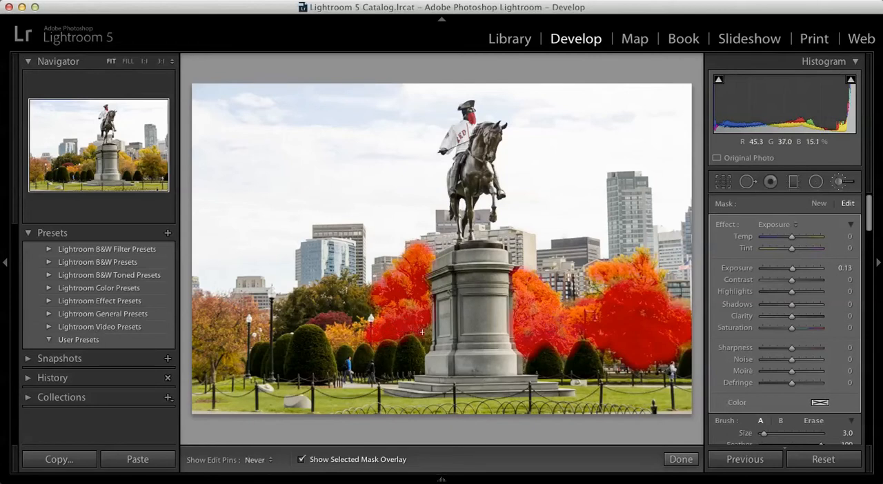
{"action": "key", "text": "bracketleft"}
{"action": "key", "text": "bracketleft"}
{"action": "key", "text": "h"}
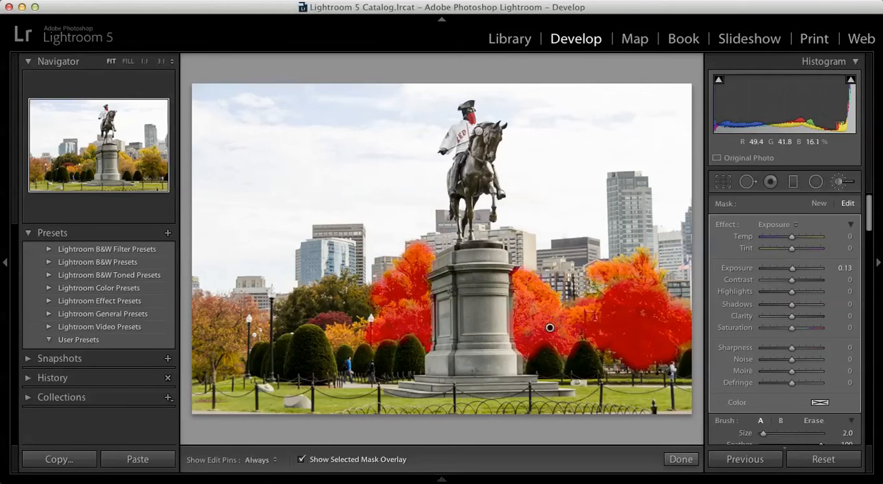
{"action": "key", "text": "h"}
{"action": "left_click_drag", "start_coordinate": [371, 312], "coordinate": [349, 288]}
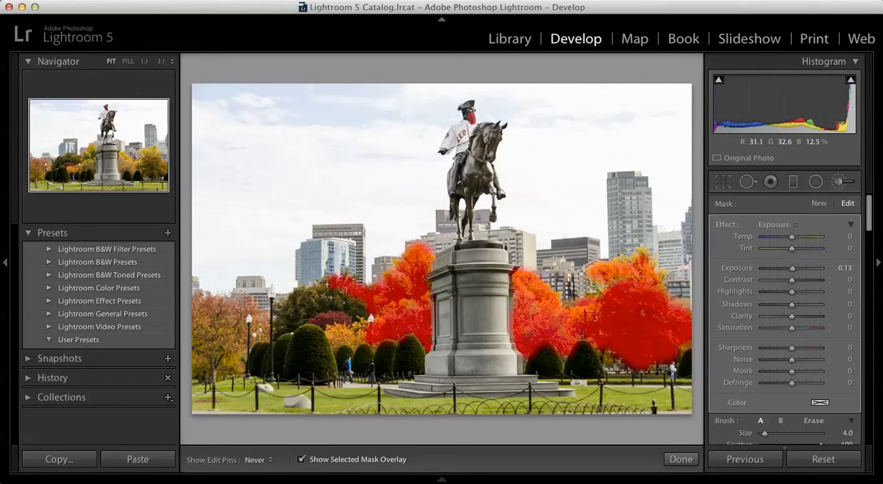
{"action": "left_click_drag", "start_coordinate": [287, 324], "coordinate": [320, 303]}
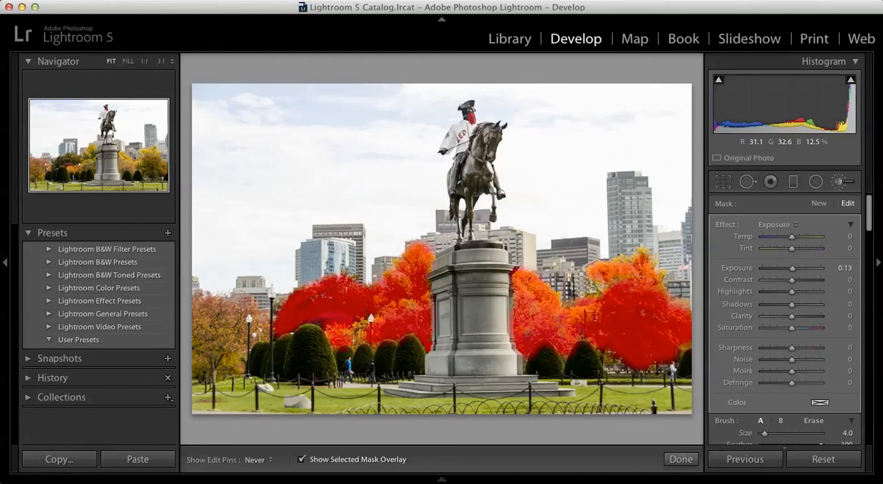
{"action": "key", "text": "h"}
{"action": "key", "text": "bracketleft"}
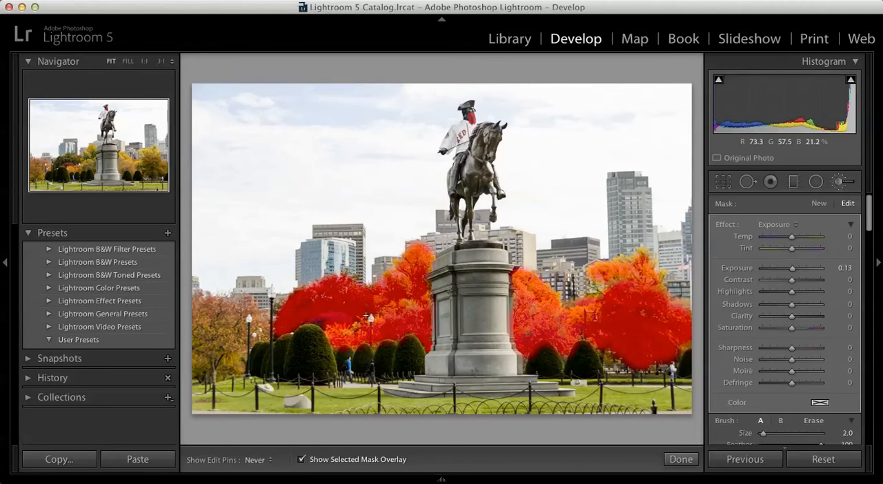
Mask the orange tree at the photo's left edge, from crown to trunk, with a size 5 brush.
{"action": "key", "text": "h"}
{"action": "key", "text": "bracketright"}
{"action": "mouse_move", "coordinate": [228, 323]}
{"action": "left_mouse_down"}
{"action": "mouse_move", "coordinate": [196, 300]}
{"action": "mouse_move", "coordinate": [238, 306]}
{"action": "left_mouse_up"}
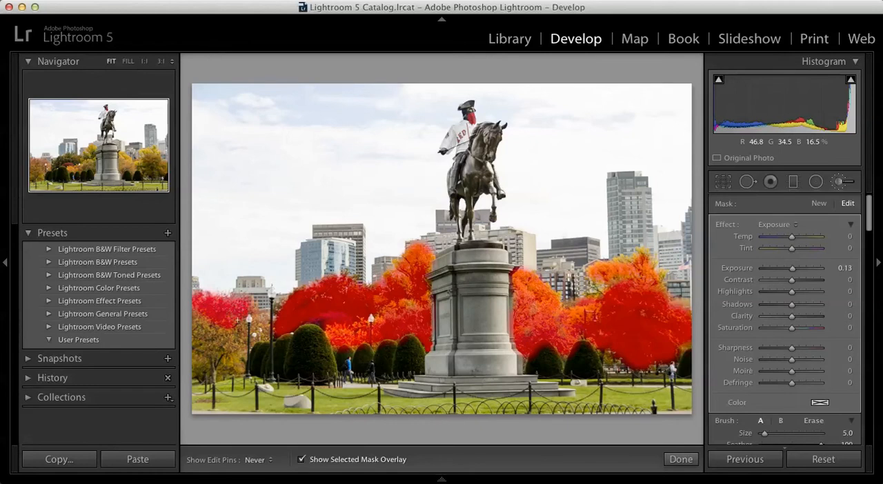
{"action": "mouse_move", "coordinate": [225, 362]}
{"action": "left_mouse_down"}
{"action": "mouse_move", "coordinate": [223, 338]}
{"action": "mouse_move", "coordinate": [212, 341]}
{"action": "mouse_move", "coordinate": [212, 324]}
{"action": "mouse_move", "coordinate": [197, 338]}
{"action": "mouse_move", "coordinate": [196, 366]}
{"action": "mouse_move", "coordinate": [218, 363]}
{"action": "mouse_move", "coordinate": [194, 315]}
{"action": "left_mouse_up"}
{"action": "key", "text": "bracketleft"}
{"action": "key", "text": "bracketleft"}
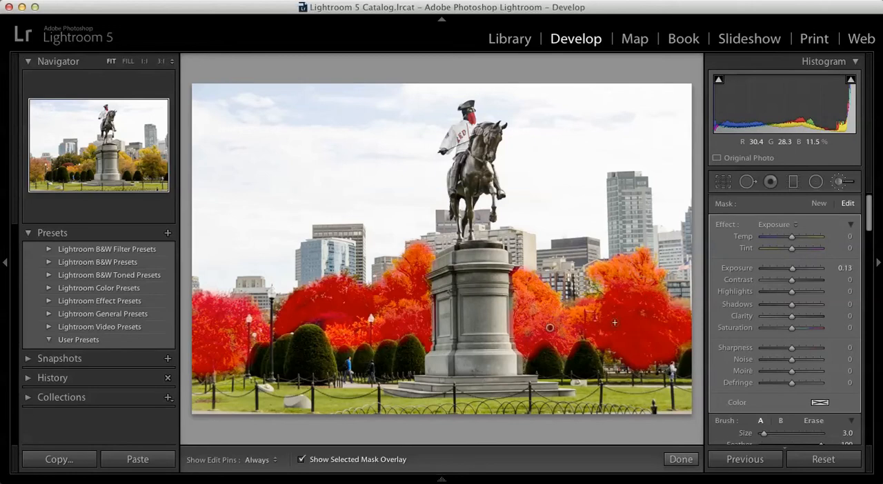
Hide the overlay, set the tree mask to Exposure 0.49, Contrast 28, Clarity 28 and Saturation 39, and finish the brush adjustment.
{"action": "key", "text": "h"}
{"action": "key", "text": "o"}
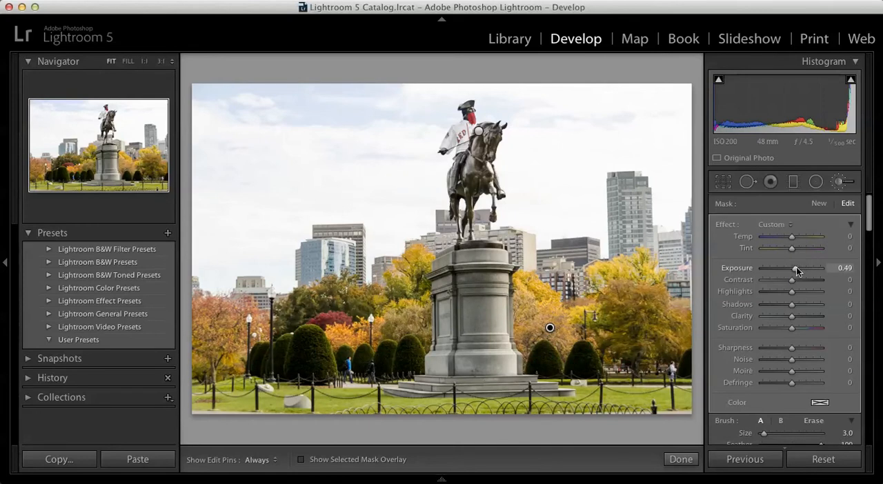
{"action": "left_click_drag", "start_coordinate": [791, 278], "coordinate": [798, 282]}
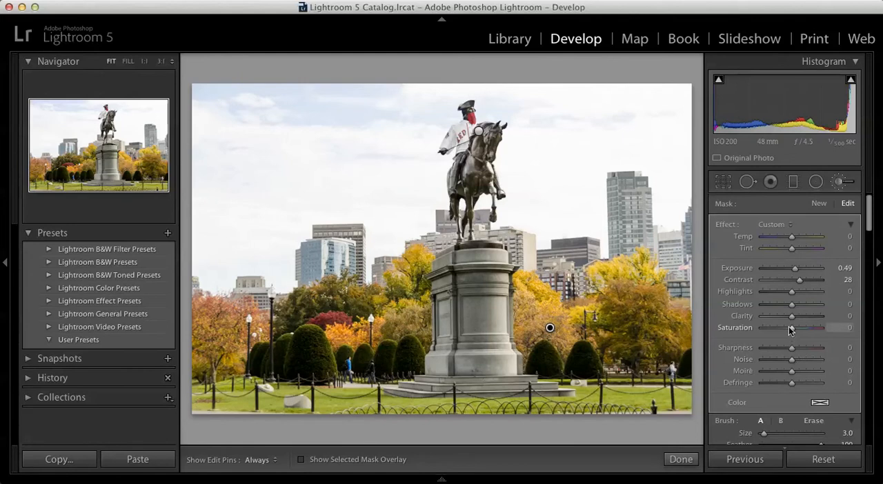
{"action": "left_click_drag", "start_coordinate": [796, 317], "coordinate": [800, 318]}
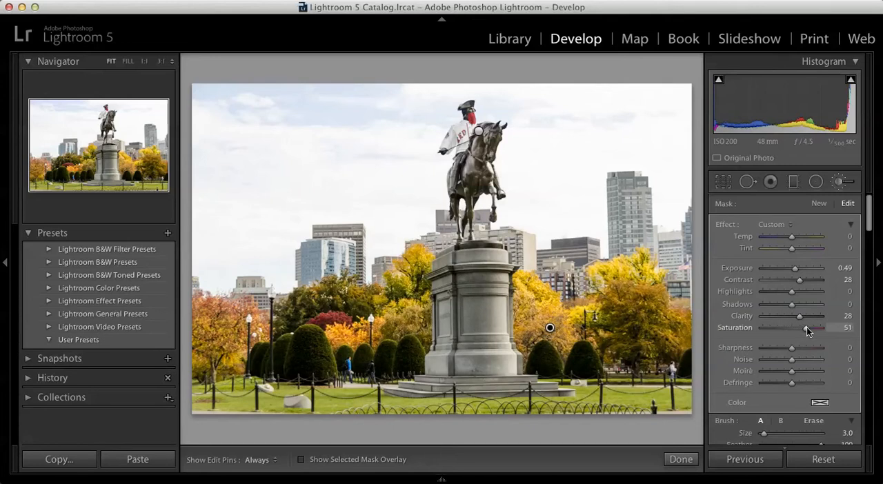
{"action": "left_click_drag", "start_coordinate": [808, 328], "coordinate": [803, 329]}
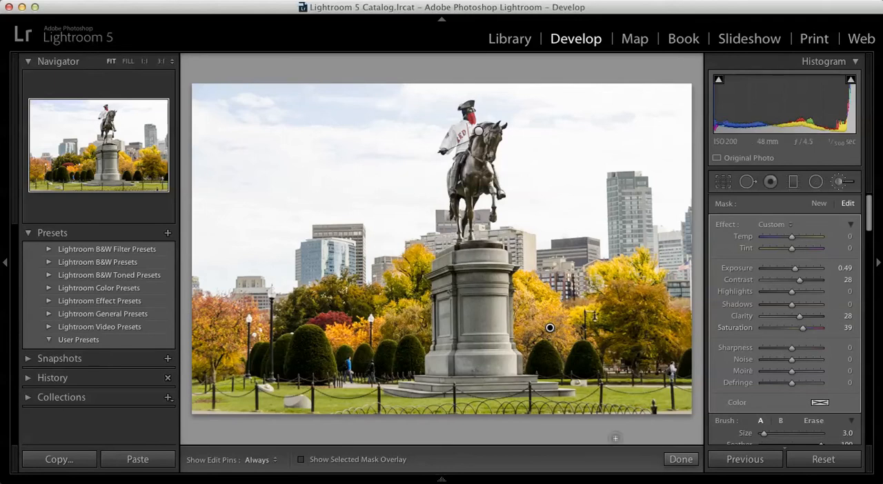
{"action": "left_click", "coordinate": [683, 460]}
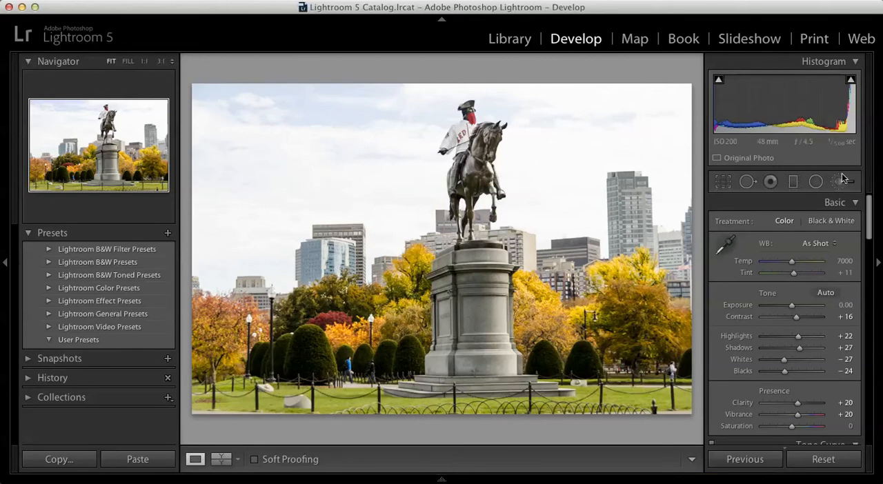
Add diagonal graduated filters from the photo's upper-right and upper-left corners with Exposure −0.85 and Contrast −15, and finish.
{"action": "left_click", "coordinate": [794, 182]}
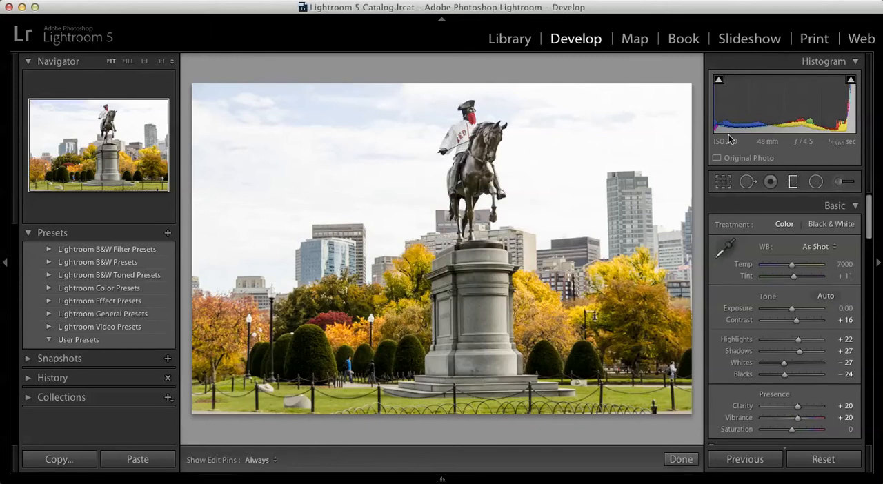
{"action": "left_click_drag", "start_coordinate": [691, 77], "coordinate": [459, 307]}
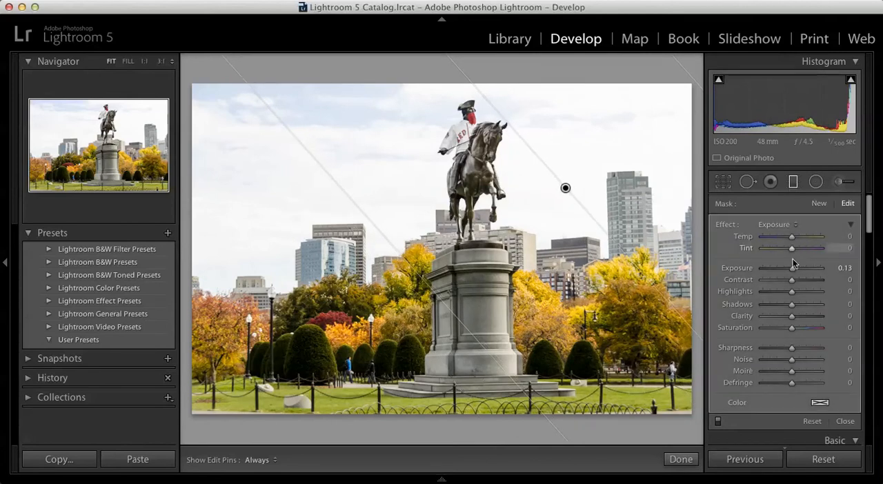
{"action": "left_click_drag", "start_coordinate": [793, 271], "coordinate": [785, 271]}
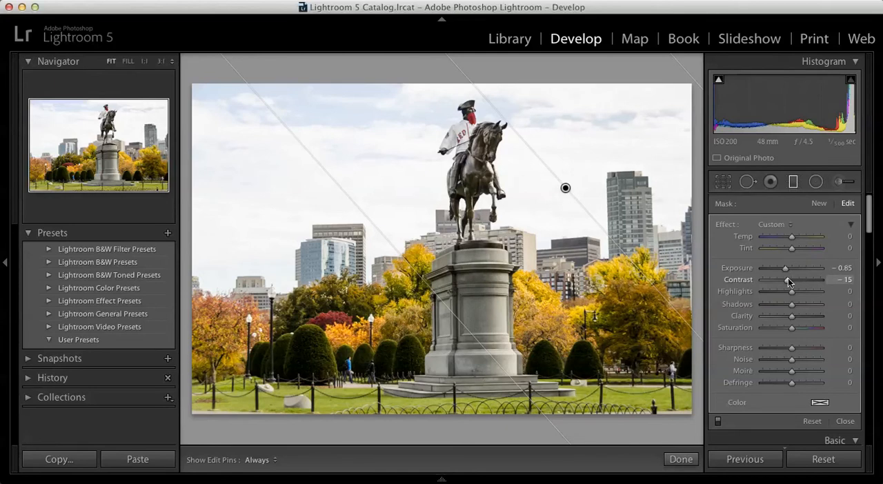
{"action": "left_click_drag", "start_coordinate": [198, 65], "coordinate": [456, 407]}
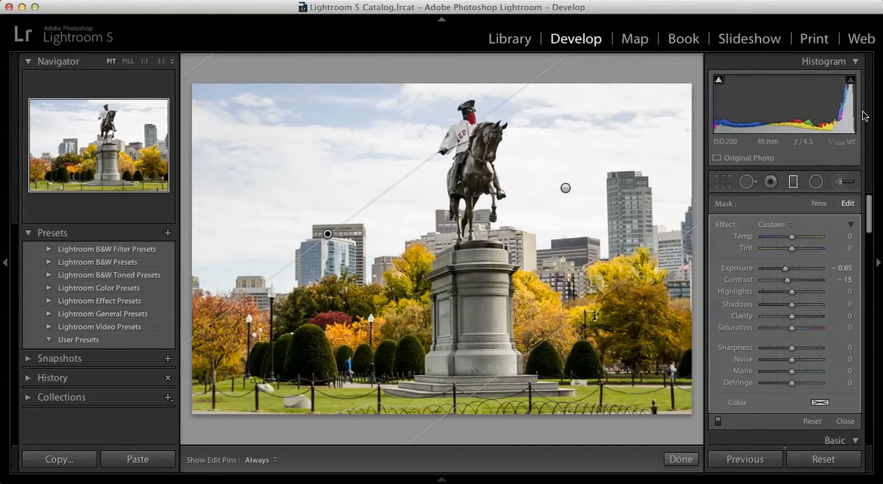
{"action": "left_click", "coordinate": [680, 460]}
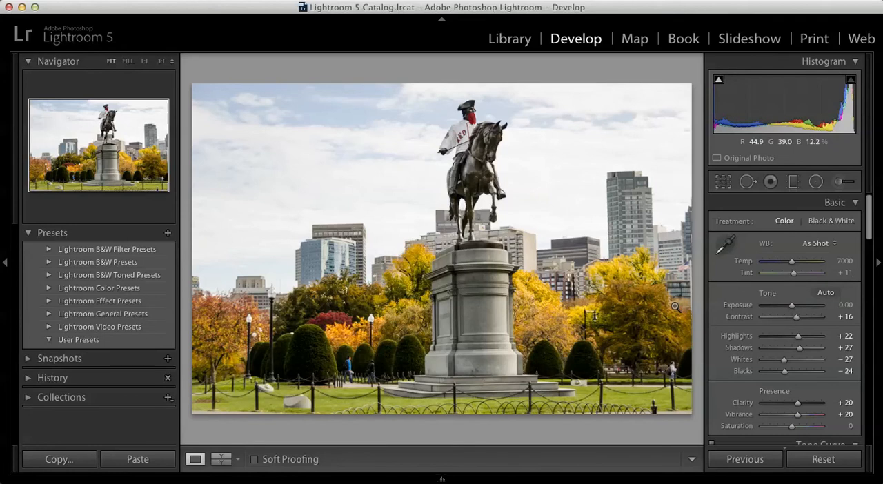
Start a size 11 Adjustment Brush mask on the upper-left sky with Exposure −0.67, Contrast 19 and Highlights 84.
{"action": "left_click", "coordinate": [838, 184]}
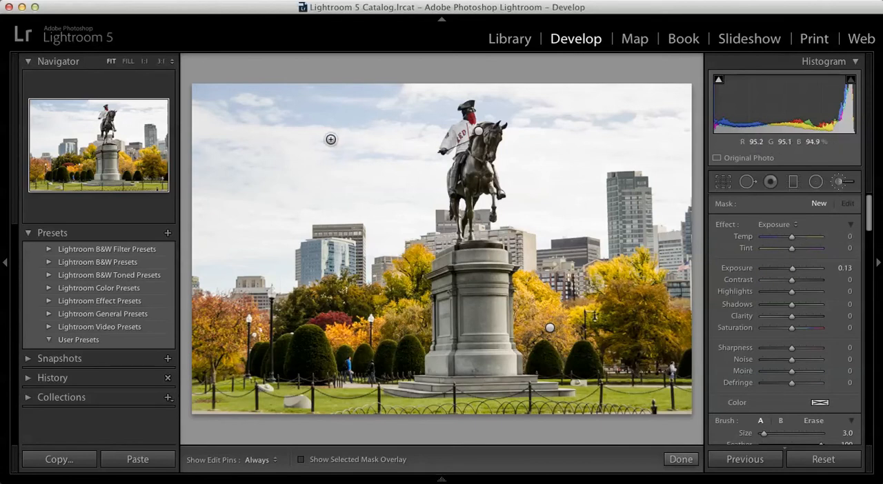
{"action": "scroll", "coordinate": [331, 139], "scroll_direction": "up", "scroll_amount": 4}
{"action": "left_click", "coordinate": [338, 112]}
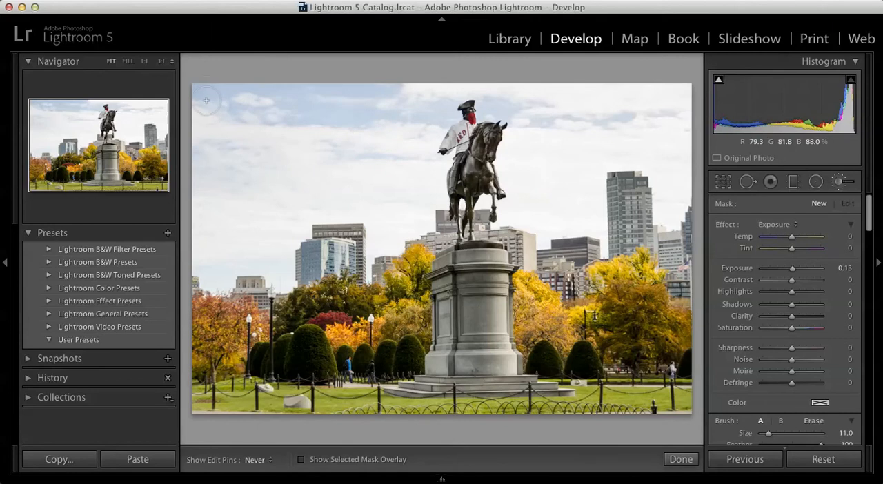
{"action": "left_click_drag", "start_coordinate": [792, 268], "coordinate": [785, 272]}
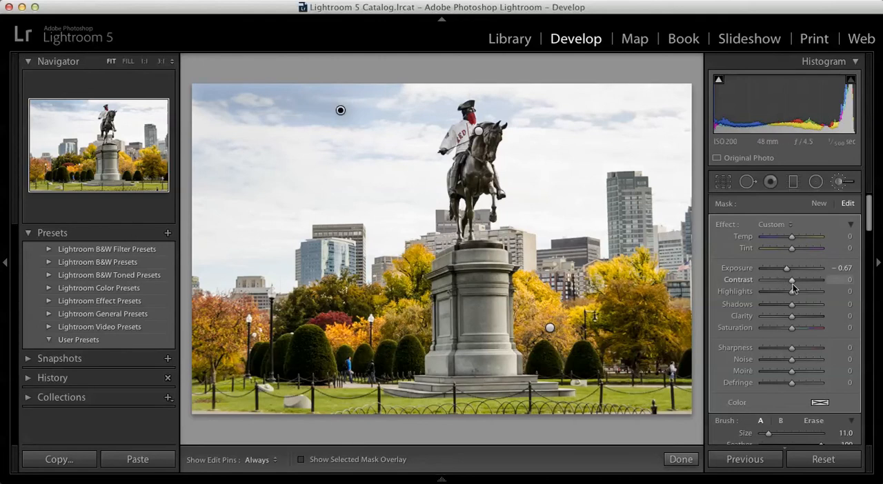
{"action": "left_click_drag", "start_coordinate": [793, 285], "coordinate": [817, 291]}
Brush the mask over more of the sky around the statue, using brush sizes 14 and 9.
{"action": "scroll", "coordinate": [417, 174], "scroll_direction": "up", "scroll_amount": 3}
{"action": "key", "text": "h"}
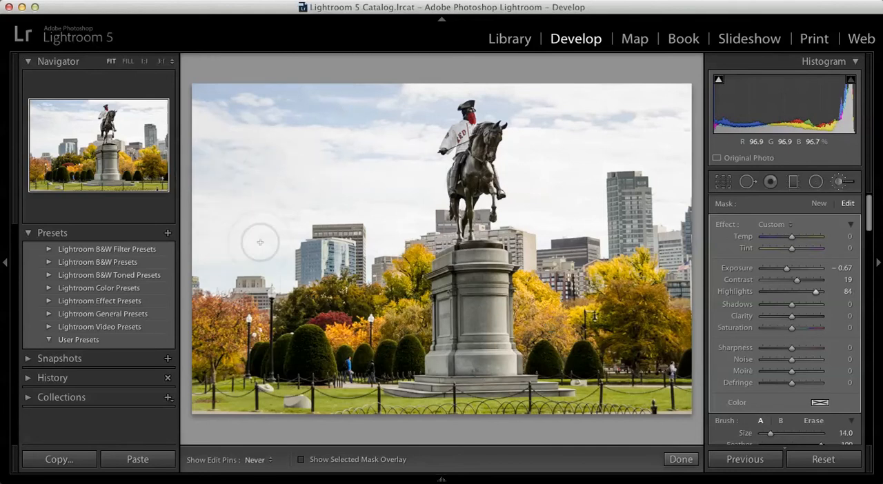
{"action": "key", "text": "h"}
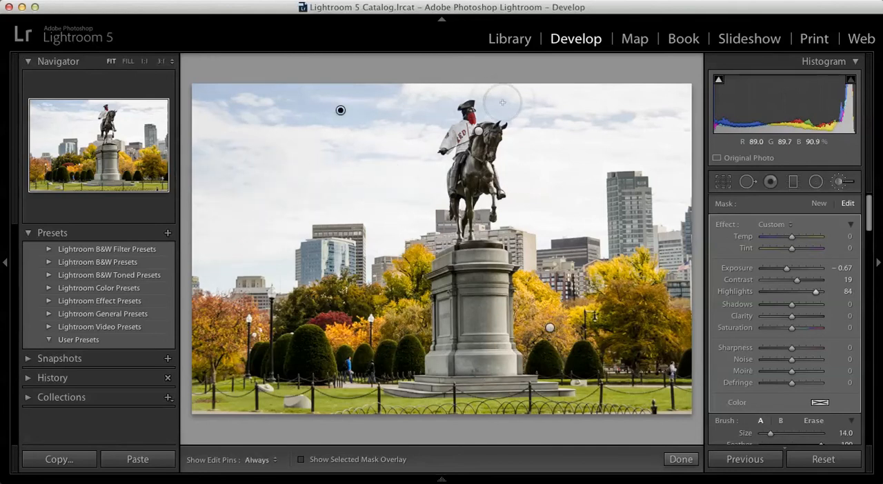
{"action": "scroll", "coordinate": [503, 103], "scroll_direction": "down", "scroll_amount": 5}
{"action": "key", "text": "h"}
{"action": "key", "text": "h"}
{"action": "key", "text": "h"}
{"action": "key", "text": "h"}
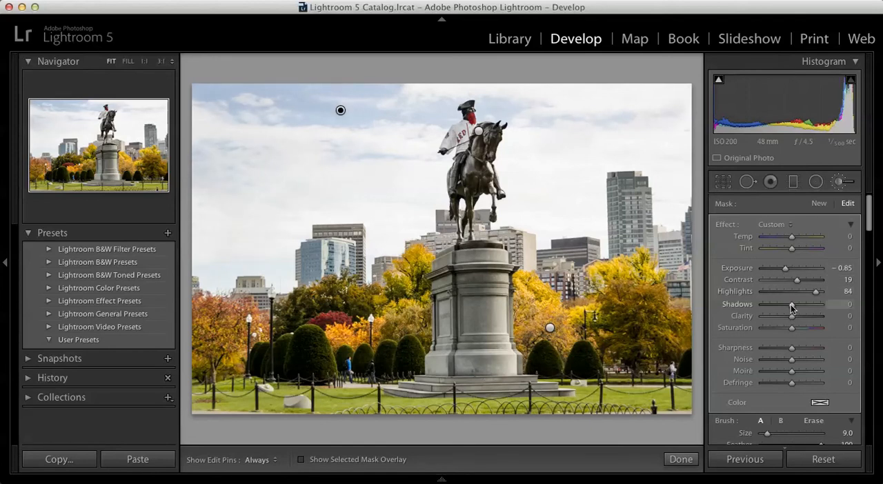
Set the sky mask's Exposure to −0.85, Shadows to −46 and Clarity to 3.
{"action": "left_click_drag", "start_coordinate": [794, 310], "coordinate": [780, 309]}
{"action": "mouse_move", "coordinate": [792, 316]}
{"action": "left_mouse_down"}
{"action": "mouse_move", "coordinate": [805, 319]}
{"action": "mouse_move", "coordinate": [795, 320]}
{"action": "left_mouse_up"}
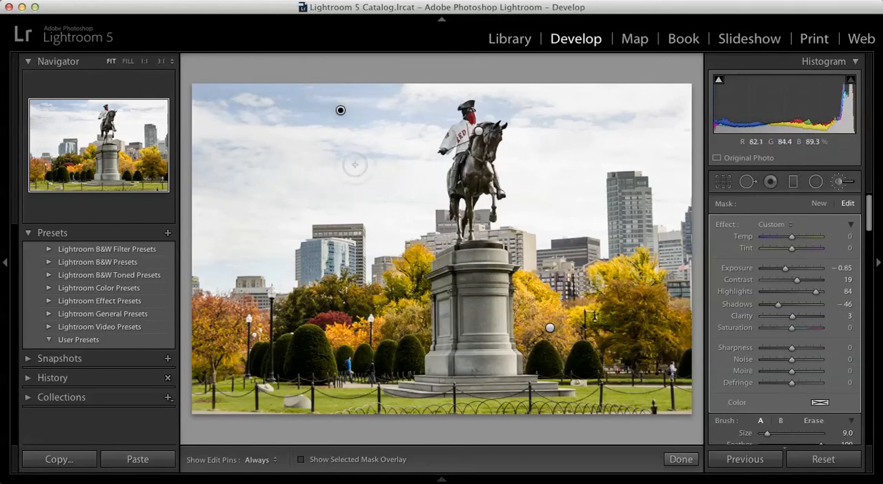
{"action": "key", "text": "bracketleft"}
{"action": "key", "text": "bracketleft"}
{"action": "mouse_move", "coordinate": [624, 206]}
{"action": "left_mouse_down"}
{"action": "mouse_move", "coordinate": [623, 233]}
{"action": "mouse_move", "coordinate": [617, 182]}
{"action": "mouse_move", "coordinate": [630, 181]}
{"action": "mouse_move", "coordinate": [644, 232]}
{"action": "left_mouse_up"}
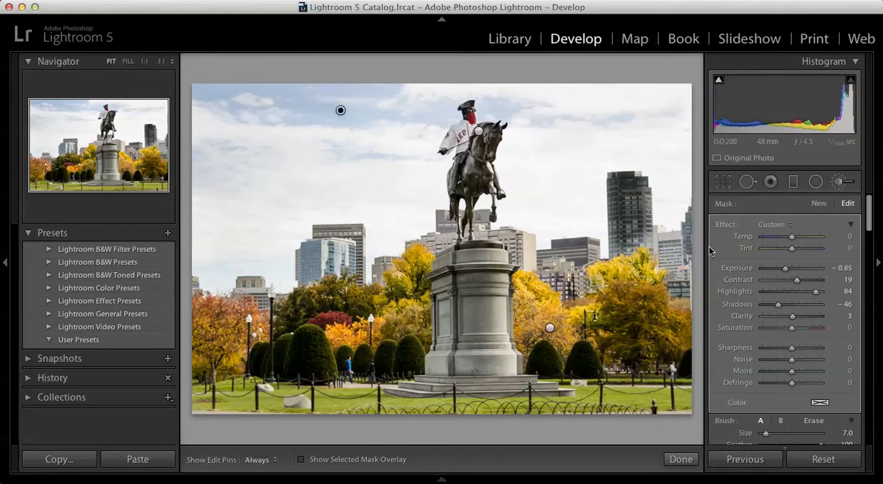
{"action": "key", "text": "ctrl+z"}
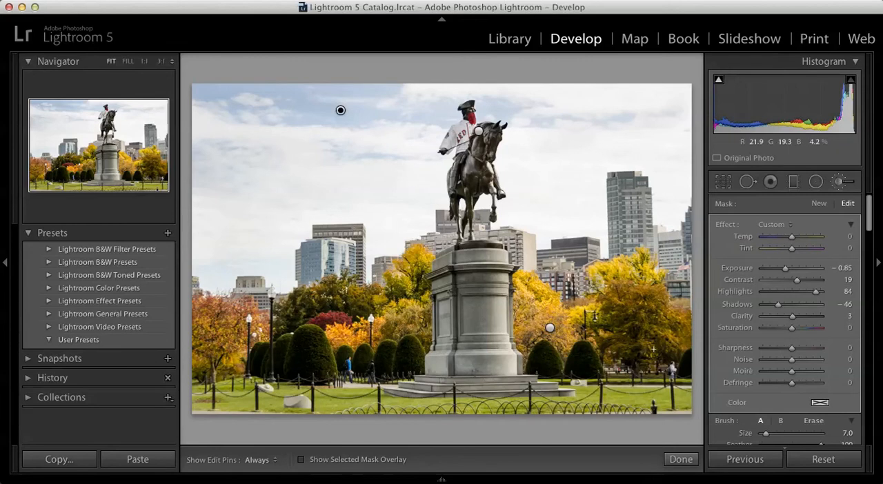
Finish the sky adjustment and start a new size 4 brush mask on the tall tower right of the statue, with its overlay shown.
{"action": "left_click", "coordinate": [680, 459]}
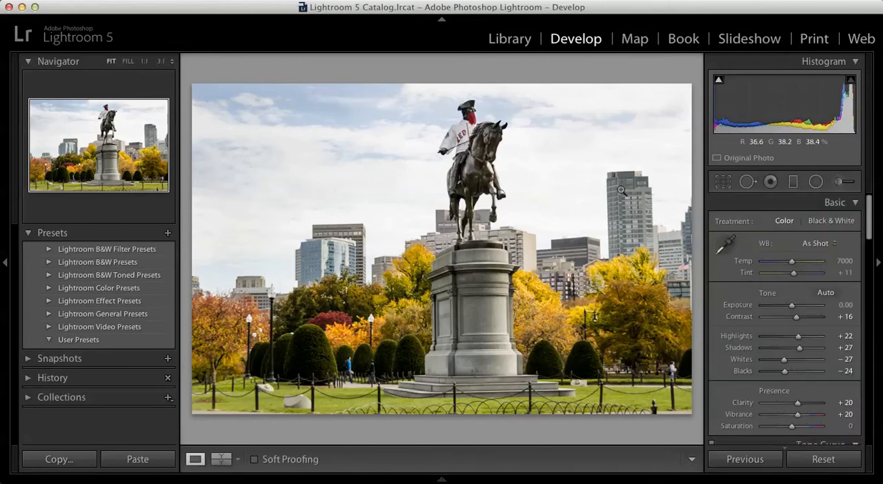
{"action": "left_click", "coordinate": [837, 183]}
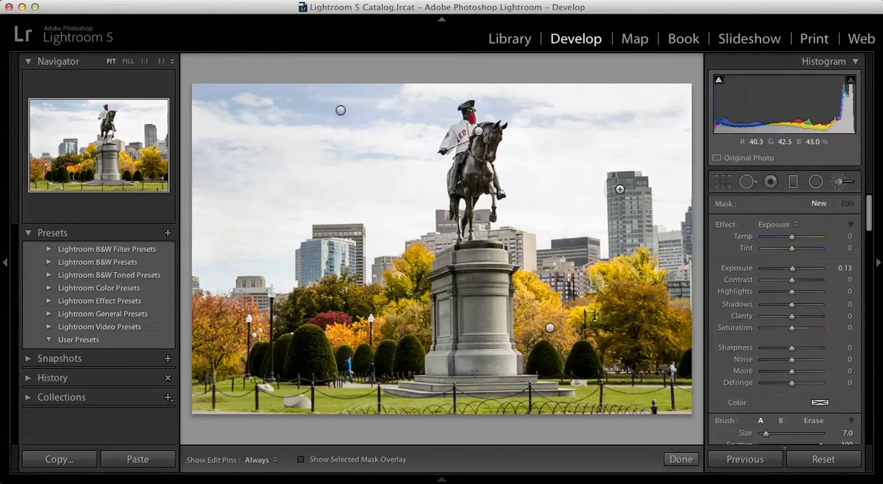
{"action": "key", "text": "bracketleft"}
{"action": "key", "text": "bracketleft"}
{"action": "key", "text": "bracketleft"}
{"action": "mouse_move", "coordinate": [625, 217]}
{"action": "left_mouse_down"}
{"action": "mouse_move", "coordinate": [612, 244]}
{"action": "mouse_move", "coordinate": [615, 189]}
{"action": "mouse_move", "coordinate": [625, 183]}
{"action": "left_mouse_up"}
{"action": "key", "text": "o"}
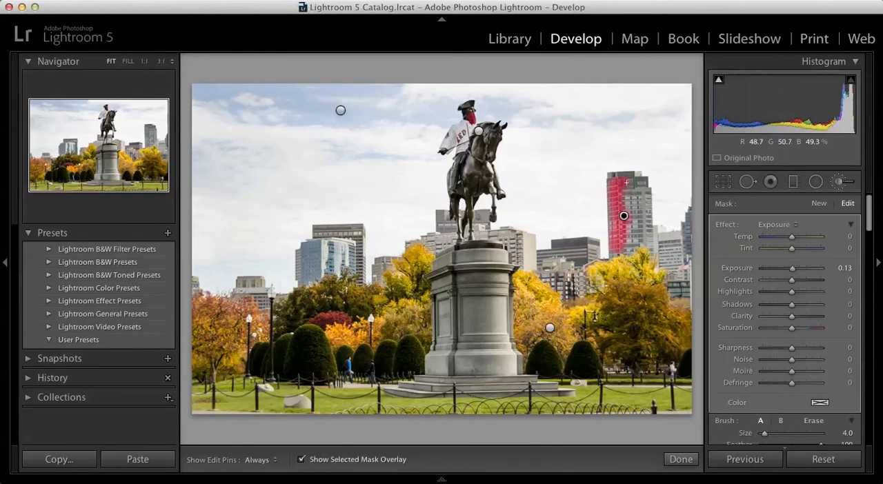
Mask the rest of the tall tower and the neighbouring buildings right of the pedestal with the size 4 brush.
{"action": "key", "text": "h"}
{"action": "mouse_move", "coordinate": [613, 194]}
{"action": "left_mouse_down"}
{"action": "mouse_move", "coordinate": [613, 250]}
{"action": "mouse_move", "coordinate": [641, 240]}
{"action": "mouse_move", "coordinate": [642, 184]}
{"action": "mouse_move", "coordinate": [631, 177]}
{"action": "mouse_move", "coordinate": [627, 189]}
{"action": "mouse_move", "coordinate": [632, 234]}
{"action": "mouse_move", "coordinate": [641, 205]}
{"action": "mouse_move", "coordinate": [651, 243]}
{"action": "mouse_move", "coordinate": [668, 250]}
{"action": "mouse_move", "coordinate": [671, 238]}
{"action": "mouse_move", "coordinate": [668, 265]}
{"action": "mouse_move", "coordinate": [678, 277]}
{"action": "mouse_move", "coordinate": [691, 212]}
{"action": "left_mouse_up"}
{"action": "mouse_move", "coordinate": [561, 261]}
{"action": "left_mouse_down"}
{"action": "mouse_move", "coordinate": [543, 257]}
{"action": "mouse_move", "coordinate": [553, 281]}
{"action": "mouse_move", "coordinate": [577, 295]}
{"action": "mouse_move", "coordinate": [579, 276]}
{"action": "mouse_move", "coordinate": [552, 241]}
{"action": "mouse_move", "coordinate": [596, 254]}
{"action": "mouse_move", "coordinate": [570, 264]}
{"action": "left_mouse_up"}
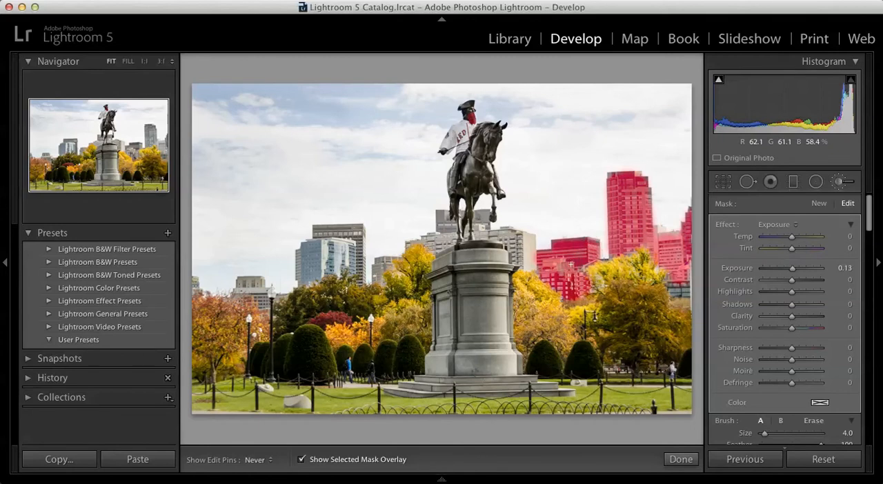
Extend the mask over the buildings behind the horse's legs and just right of them with a size 2 brush.
{"action": "key", "text": "h"}
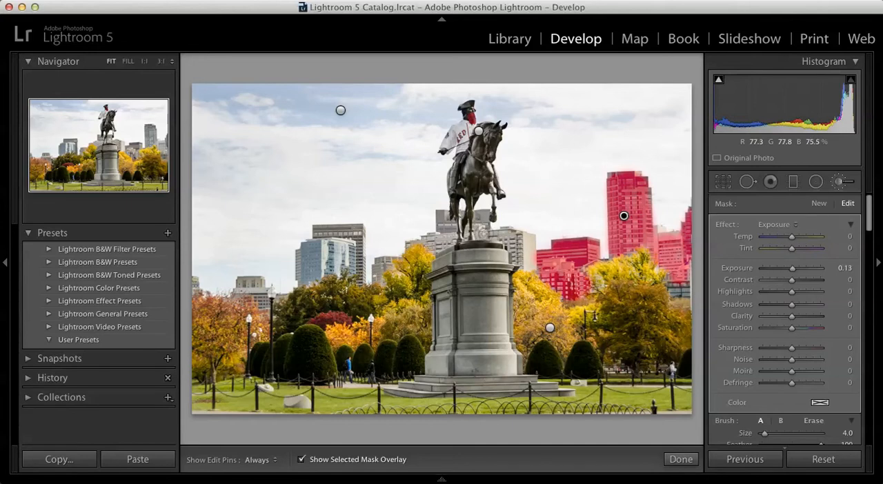
{"action": "key", "text": "h"}
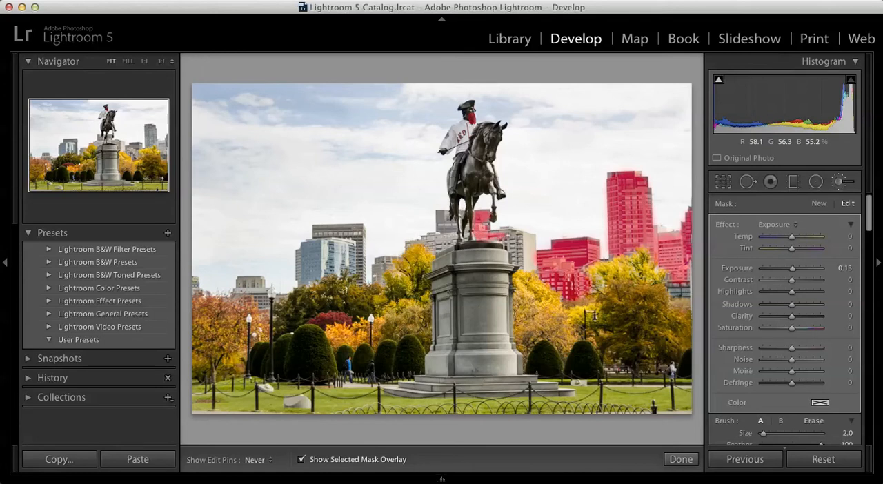
{"action": "mouse_move", "coordinate": [495, 233]}
{"action": "left_mouse_down"}
{"action": "mouse_move", "coordinate": [510, 233]}
{"action": "mouse_move", "coordinate": [495, 238]}
{"action": "mouse_move", "coordinate": [532, 268]}
{"action": "mouse_move", "coordinate": [530, 250]}
{"action": "left_mouse_up"}
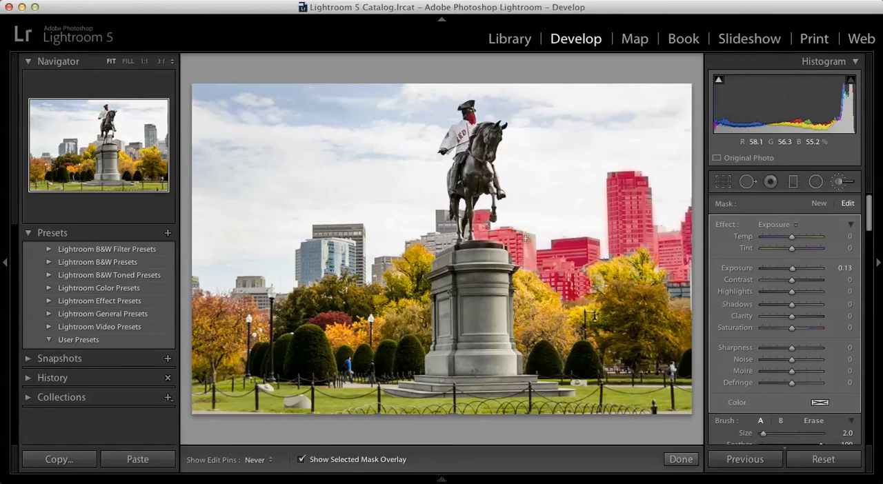
{"action": "key", "text": "h"}
{"action": "key", "text": "h"}
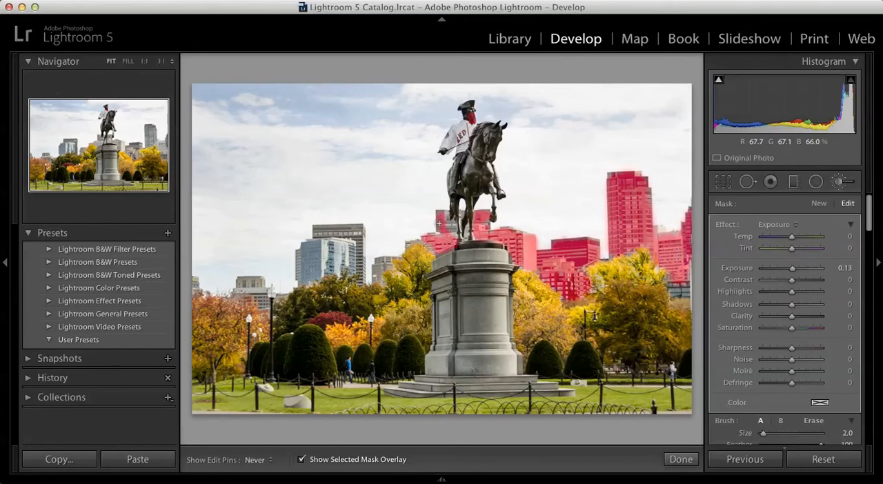
Mask the buildings just left of the horse's legs and the small building beside the yellow tree with the size 2 brush.
{"action": "key", "text": "h"}
{"action": "key", "text": "h"}
{"action": "key", "text": "h"}
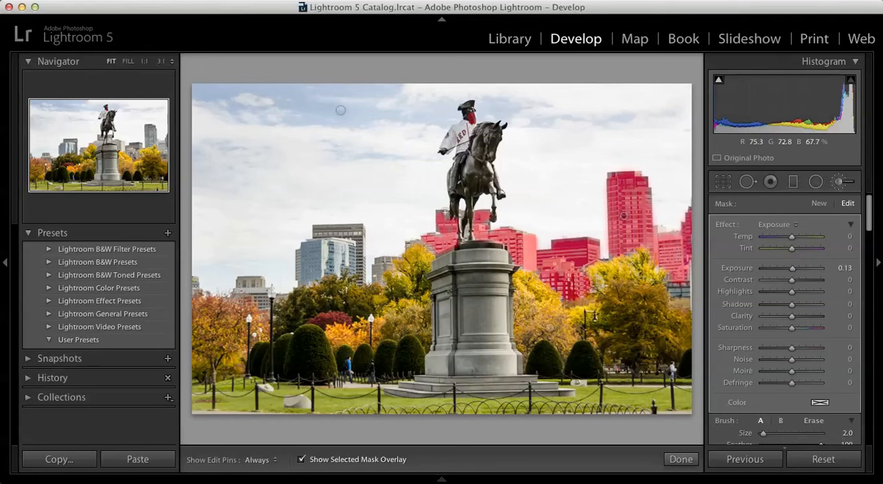
{"action": "key", "text": "h"}
{"action": "key", "text": "h"}
{"action": "key", "text": "h"}
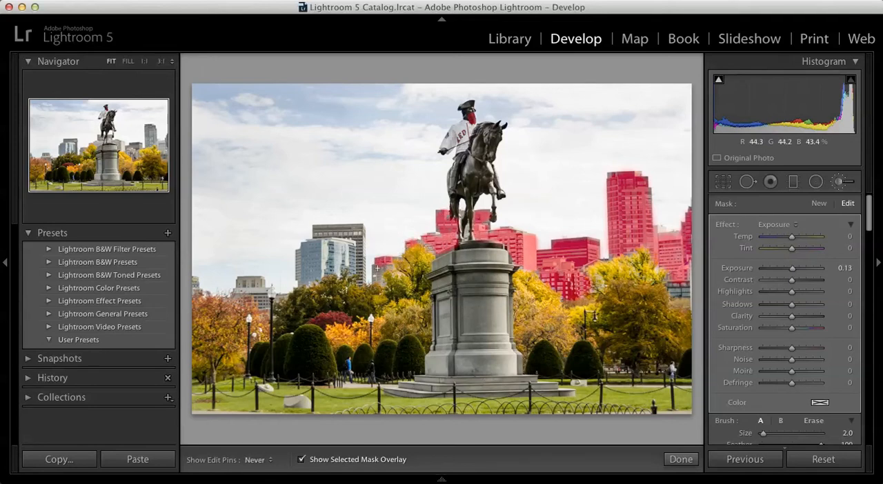
Extend the mask over part of the glass tower left of the statue and set the brush size to 3.
{"action": "key", "text": "h"}
{"action": "key", "text": "bracketright"}
{"action": "key", "text": "bracketright"}
{"action": "key", "text": "h"}
{"action": "mouse_move", "coordinate": [311, 252]}
{"action": "left_mouse_down"}
{"action": "mouse_move", "coordinate": [302, 278]}
{"action": "mouse_move", "coordinate": [316, 267]}
{"action": "left_mouse_up"}
{"action": "key", "text": "h"}
{"action": "key", "text": "bracketleft"}
{"action": "key", "text": "h"}
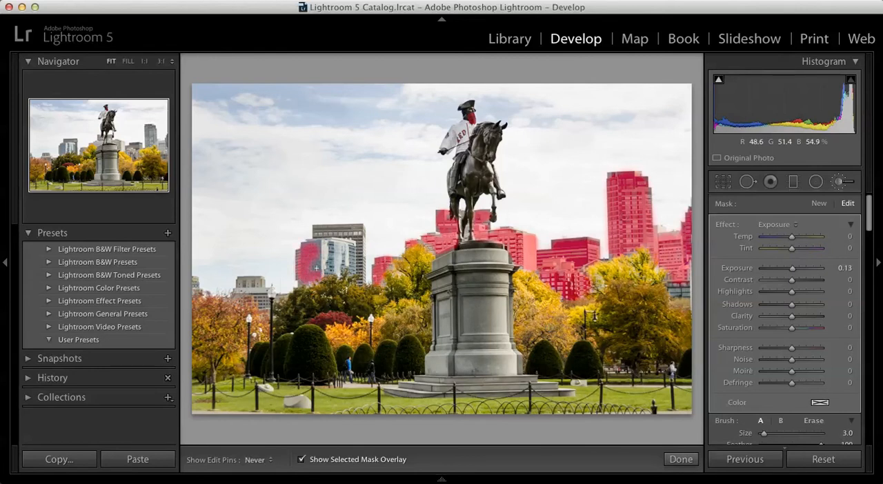
Mask the dark building behind the glass tower with the size 3 brush, undoing and repainting the stroke that runs past its edge.
{"action": "key", "text": "h"}
{"action": "key", "text": "h"}
{"action": "mouse_move", "coordinate": [315, 239]}
{"action": "left_mouse_down"}
{"action": "mouse_move", "coordinate": [317, 229]}
{"action": "mouse_move", "coordinate": [369, 230]}
{"action": "left_mouse_up"}
{"action": "key", "text": "h"}
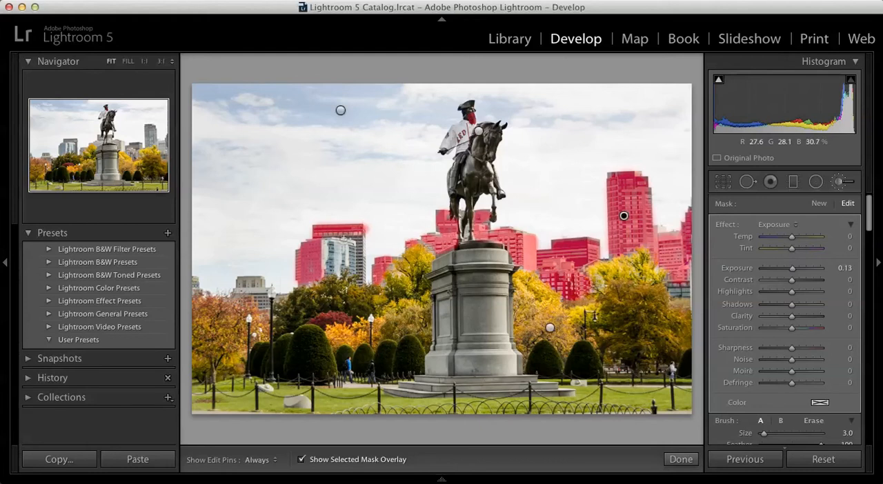
{"action": "key", "text": "super+z"}
{"action": "key", "text": "h"}
{"action": "mouse_move", "coordinate": [318, 234]}
{"action": "left_mouse_down"}
{"action": "mouse_move", "coordinate": [355, 232]}
{"action": "mouse_move", "coordinate": [358, 243]}
{"action": "left_mouse_up"}
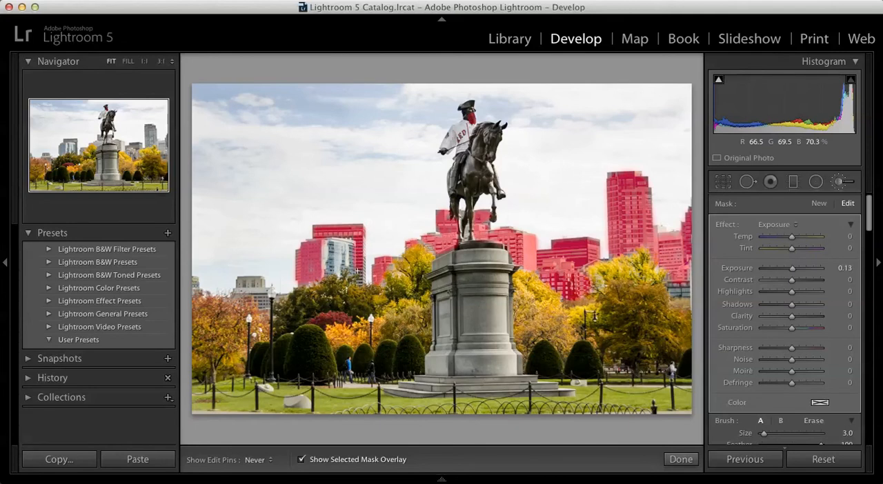
Mask the rest of the glass tower and the low building farther left, and hide the mask overlay.
{"action": "mouse_move", "coordinate": [359, 278]}
{"action": "left_mouse_down"}
{"action": "mouse_move", "coordinate": [339, 259]}
{"action": "mouse_move", "coordinate": [345, 241]}
{"action": "mouse_move", "coordinate": [340, 265]}
{"action": "mouse_move", "coordinate": [343, 240]}
{"action": "mouse_move", "coordinate": [340, 261]}
{"action": "mouse_move", "coordinate": [324, 266]}
{"action": "mouse_move", "coordinate": [349, 262]}
{"action": "left_mouse_up"}
{"action": "mouse_move", "coordinate": [268, 277]}
{"action": "left_mouse_down"}
{"action": "mouse_move", "coordinate": [255, 286]}
{"action": "mouse_move", "coordinate": [242, 278]}
{"action": "mouse_move", "coordinate": [236, 292]}
{"action": "mouse_move", "coordinate": [254, 295]}
{"action": "left_mouse_up"}
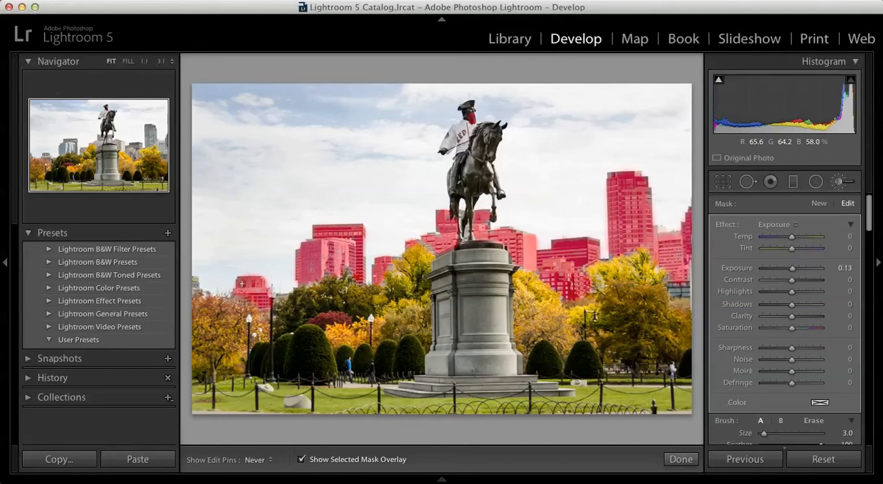
{"action": "key", "text": "h"}
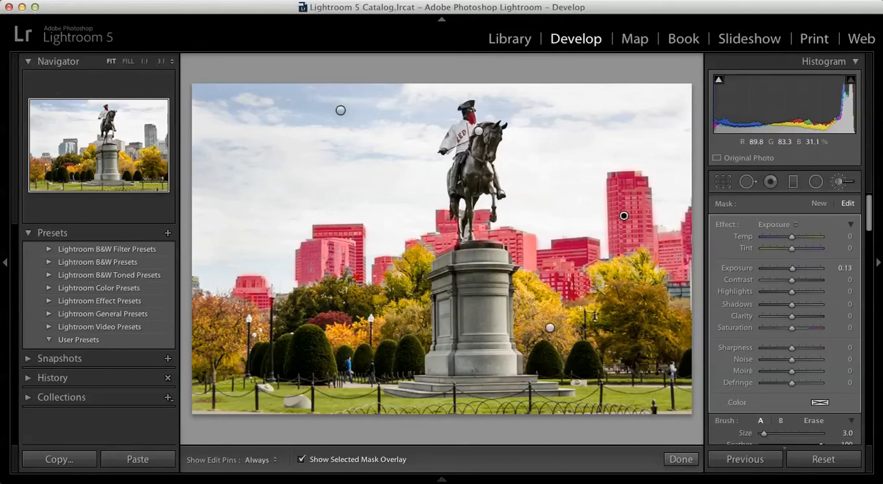
{"action": "key", "text": "o"}
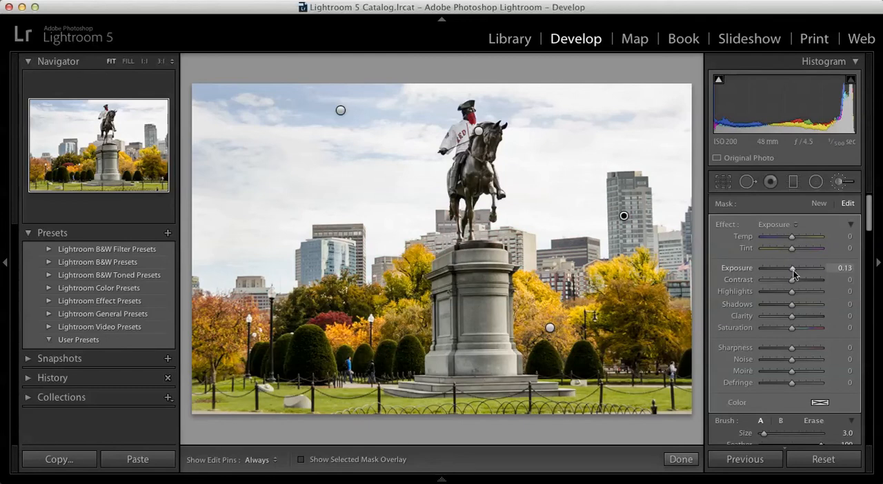
Set the buildings mask to Exposure -0.85, Contrast 17, Clarity 12, Highlights 28 and Saturation 17.
{"action": "mouse_move", "coordinate": [793, 274]}
{"action": "left_mouse_down"}
{"action": "mouse_move", "coordinate": [785, 275]}
{"action": "mouse_move", "coordinate": [796, 286]}
{"action": "left_mouse_up"}
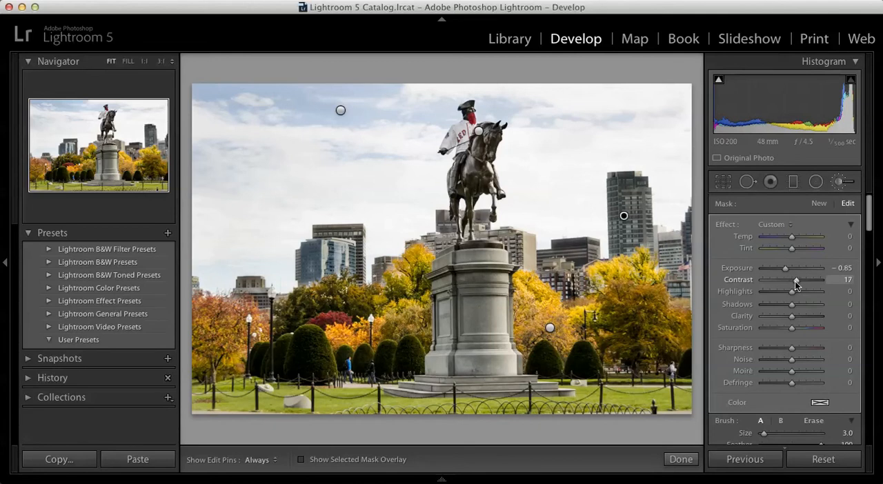
{"action": "left_click_drag", "start_coordinate": [792, 317], "coordinate": [797, 318]}
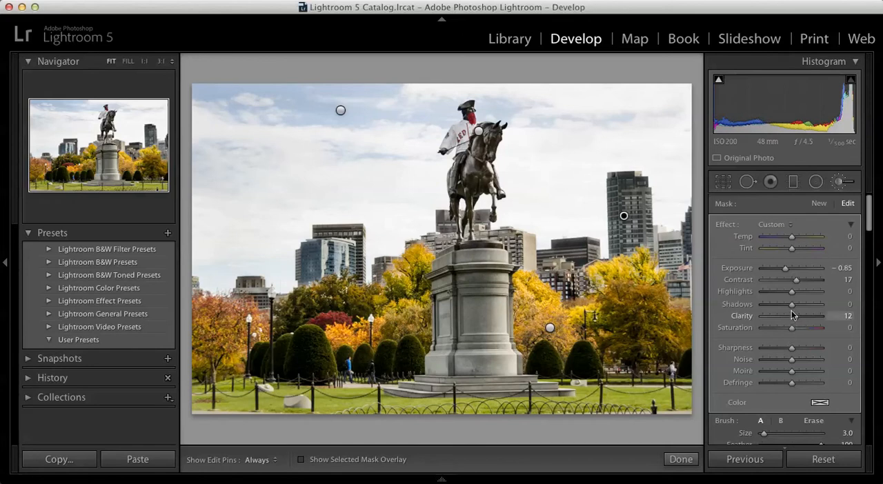
{"action": "left_click_drag", "start_coordinate": [796, 294], "coordinate": [799, 294]}
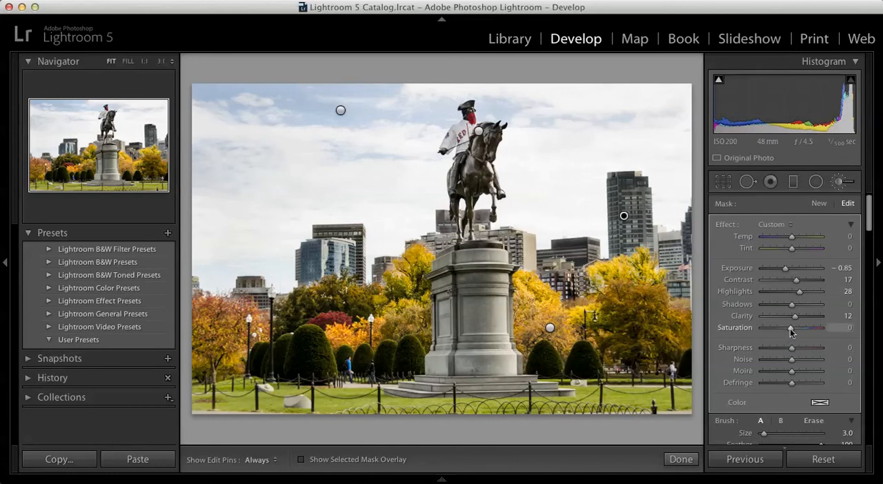
{"action": "left_click_drag", "start_coordinate": [791, 332], "coordinate": [796, 333]}
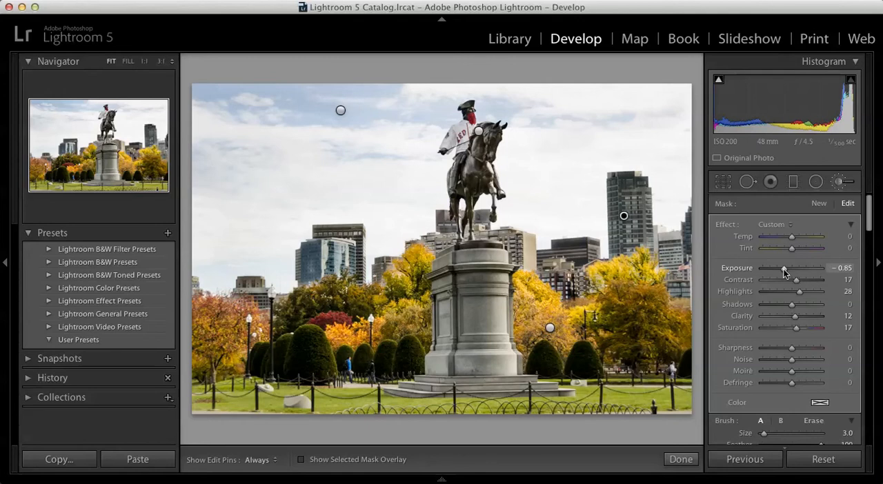
Raise the buildings mask's Exposure to -0.14 and finish the brush adjustment.
{"action": "left_click_drag", "start_coordinate": [785, 268], "coordinate": [786, 269]}
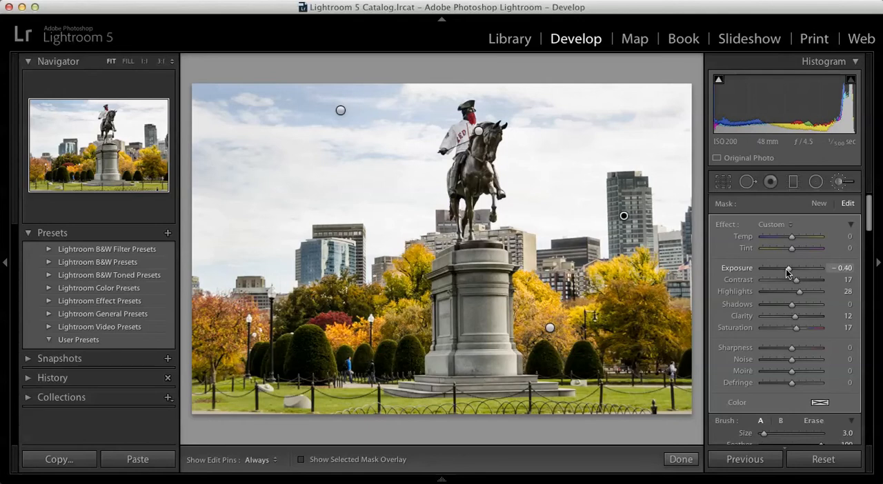
{"action": "left_click_drag", "start_coordinate": [786, 269], "coordinate": [788, 269]}
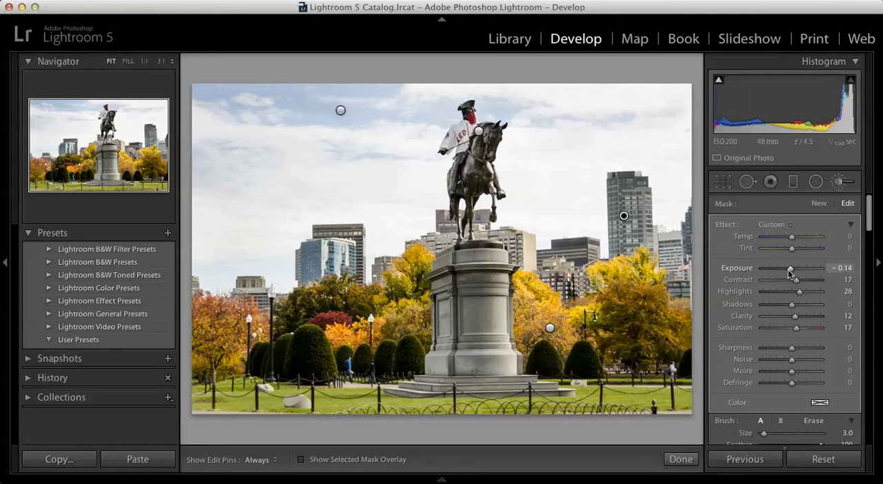
{"action": "left_click", "coordinate": [681, 460]}
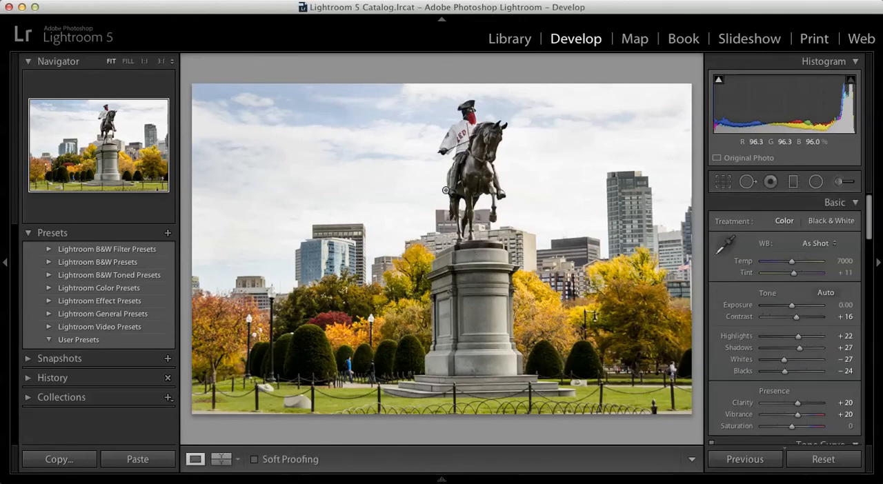
Open the photo for editing in Adobe Photoshop CC, accepting the embedded colour profile mismatch.
{"action": "right_click", "coordinate": [497, 262]}
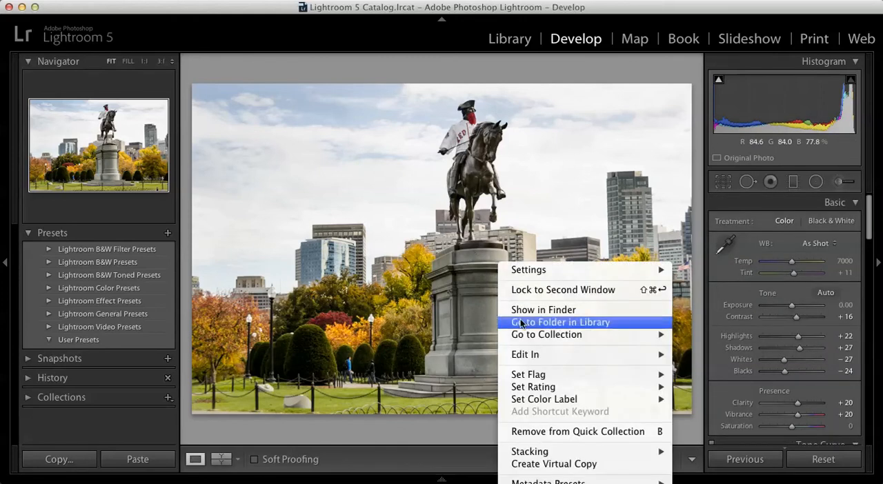
{"action": "mouse_move", "coordinate": [517, 357]}
{"action": "left_click", "coordinate": [694, 356]}
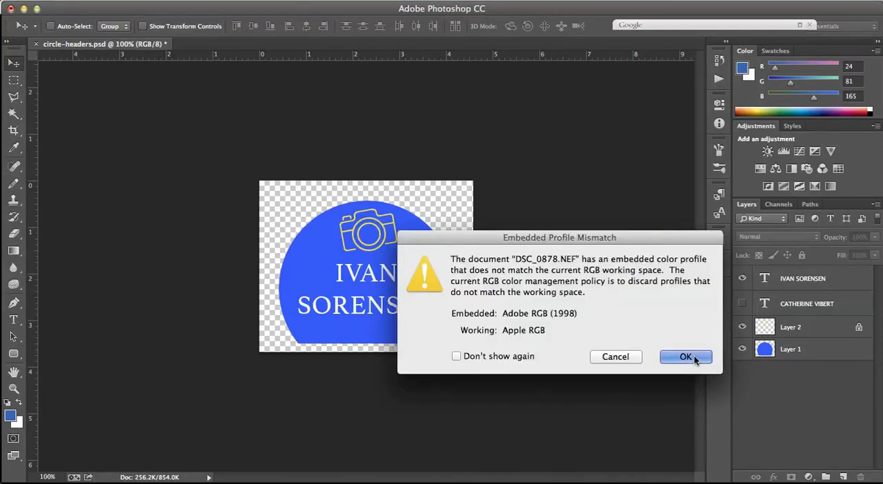
{"action": "left_click", "coordinate": [686, 357]}
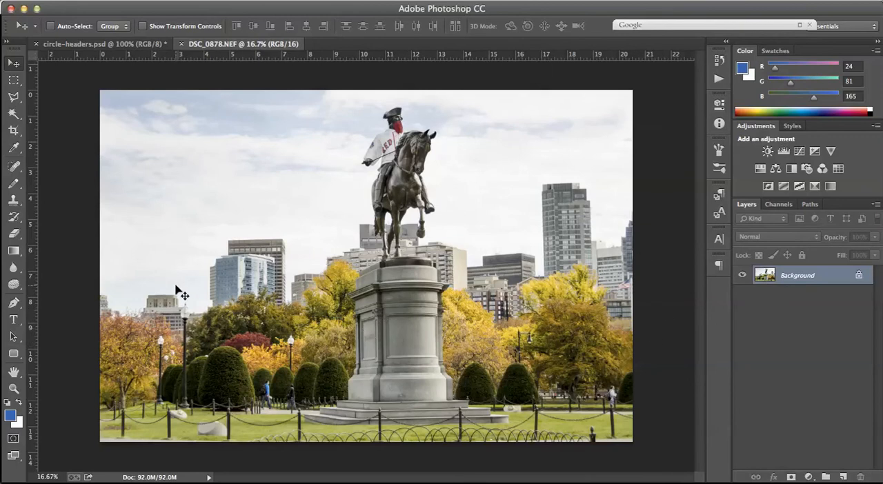
{"action": "left_click", "coordinate": [13, 389]}
{"action": "left_click", "coordinate": [358, 370]}
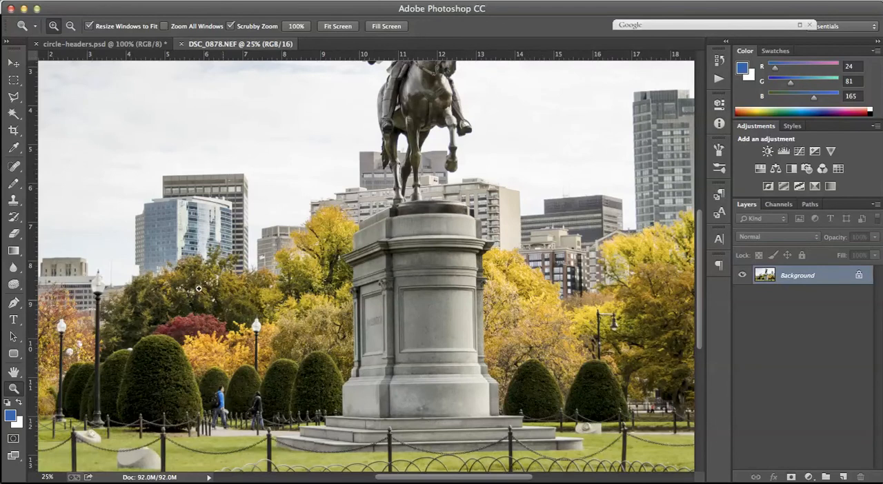
{"action": "left_click", "coordinate": [11, 62]}
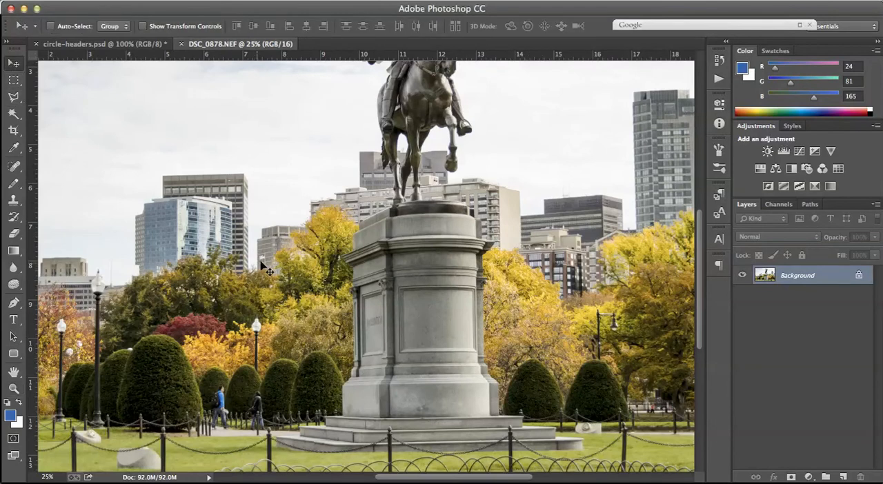
{"action": "left_click", "coordinate": [303, 313]}
{"action": "left_click", "coordinate": [669, 210]}
Add a Hue/Saturation adjustment layer above the photo with Saturation set to +20.
{"action": "double_click", "coordinate": [12, 373]}
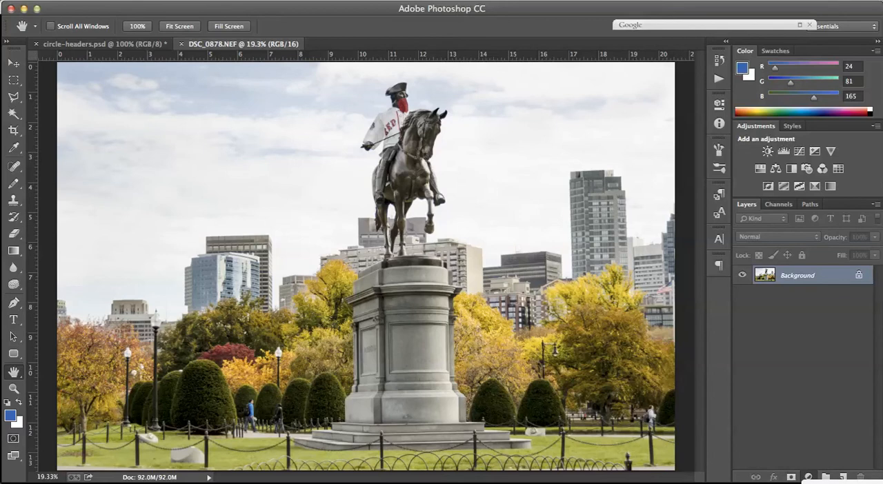
{"action": "left_click", "coordinate": [835, 483]}
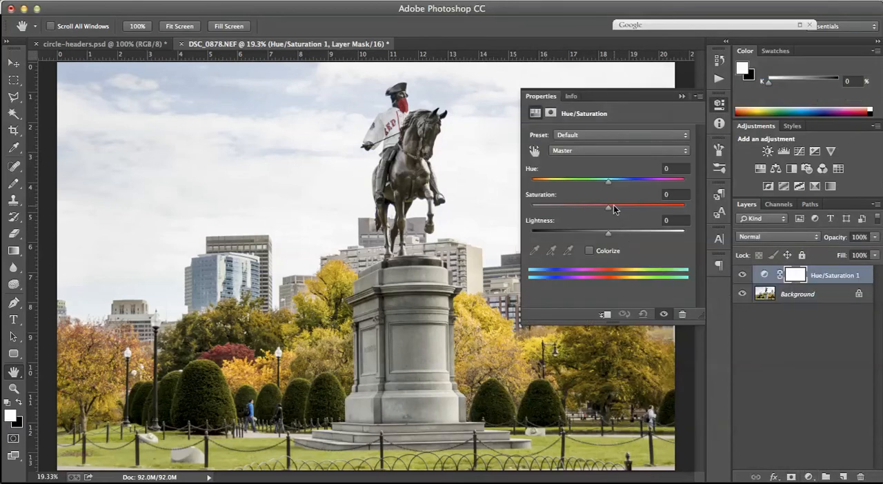
{"action": "left_click_drag", "start_coordinate": [609, 207], "coordinate": [616, 208]}
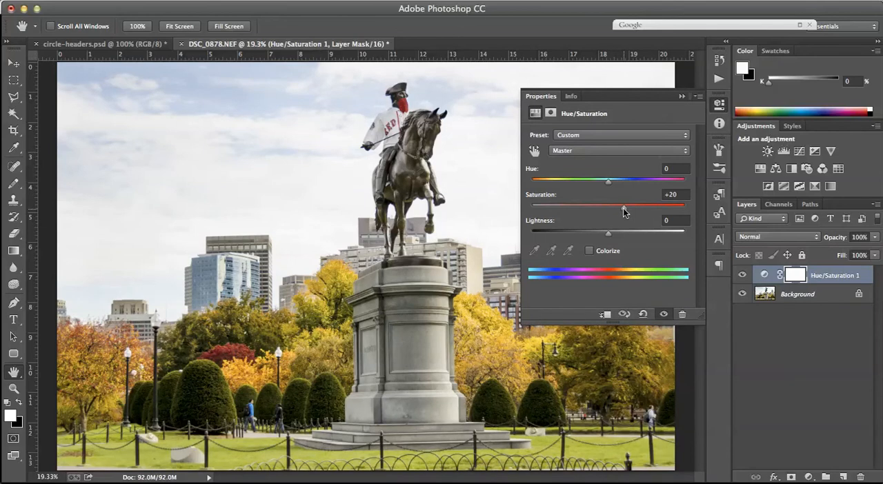
{"action": "left_click", "coordinate": [681, 99]}
Compare the photo with and without the Hue/Saturation layer by toggling its visibility.
{"action": "left_click", "coordinate": [742, 276]}
{"action": "left_click", "coordinate": [742, 276]}
{"action": "left_click", "coordinate": [742, 276]}
{"action": "left_click", "coordinate": [742, 276]}
{"action": "left_click", "coordinate": [743, 276]}
{"action": "left_click", "coordinate": [743, 276]}
{"action": "left_click", "coordinate": [742, 276]}
{"action": "left_click", "coordinate": [742, 276]}
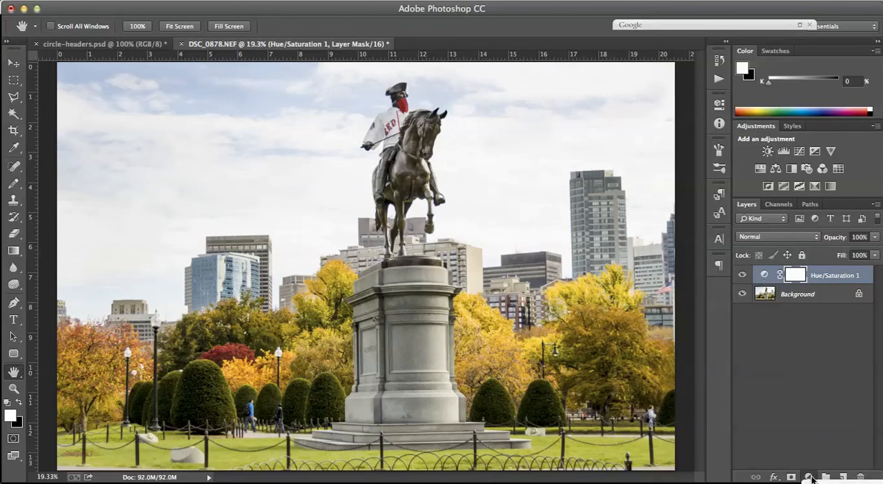
Add a Levels adjustment layer with the black input level at 7 and the midtone level at 0.85.
{"action": "left_click", "coordinate": [828, 483]}
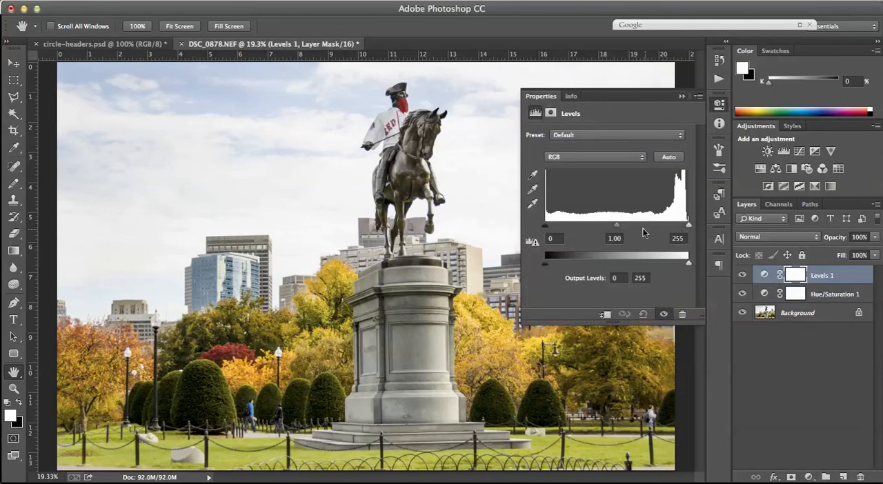
{"action": "left_click_drag", "start_coordinate": [617, 229], "coordinate": [624, 229]}
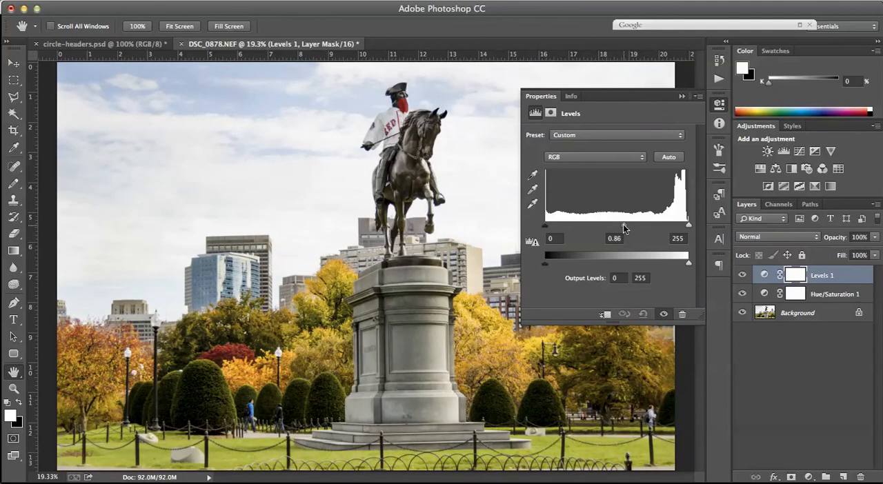
{"action": "left_click_drag", "start_coordinate": [545, 226], "coordinate": [550, 230]}
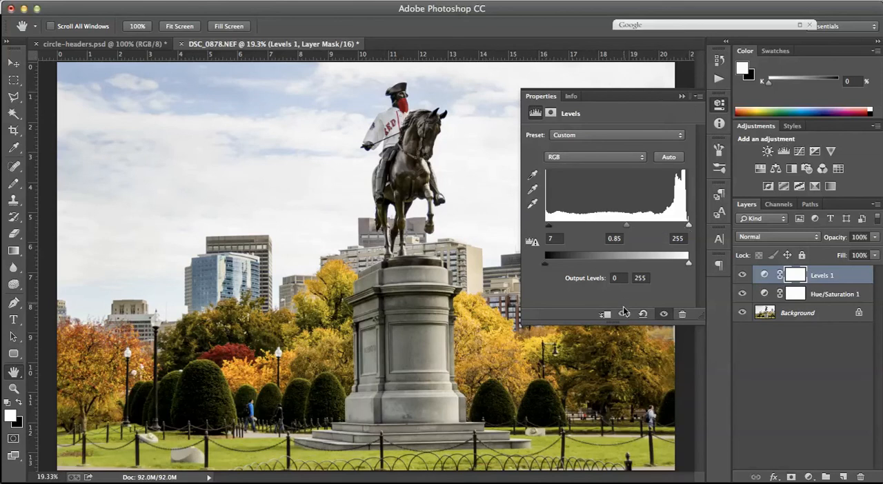
{"action": "left_click", "coordinate": [682, 96]}
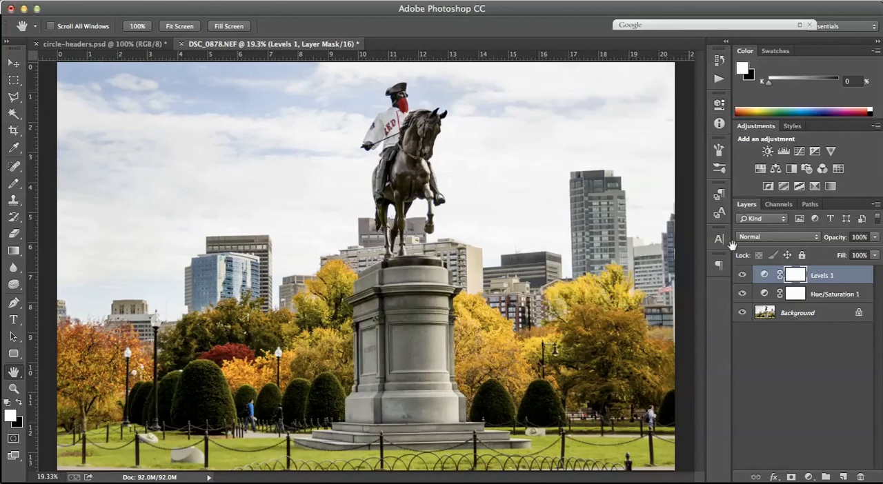
Compare the photo with and without the Levels layer by toggling its visibility.
{"action": "left_click", "coordinate": [743, 276]}
{"action": "left_click", "coordinate": [742, 276]}
{"action": "left_click", "coordinate": [743, 276]}
{"action": "left_click", "coordinate": [742, 276]}
Add an empty layer in Overlay blend mode above Levels and reset the colours to default black and white.
{"action": "left_click", "coordinate": [843, 477]}
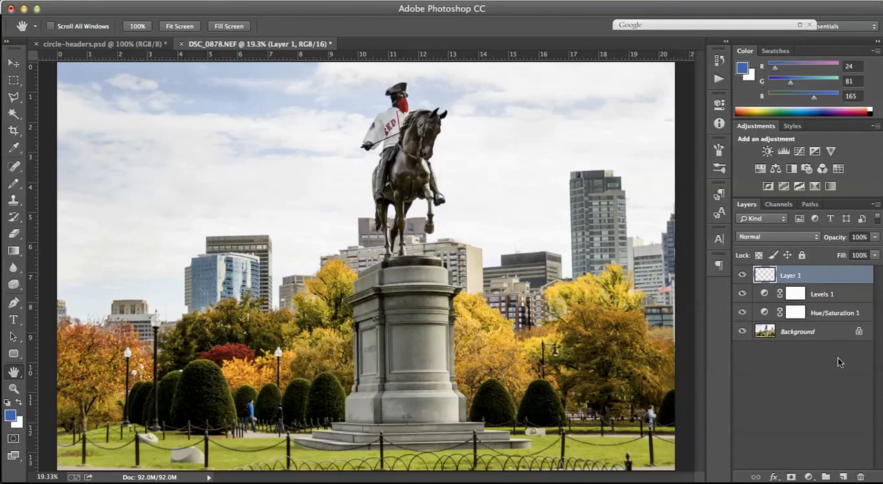
{"action": "left_click", "coordinate": [766, 237]}
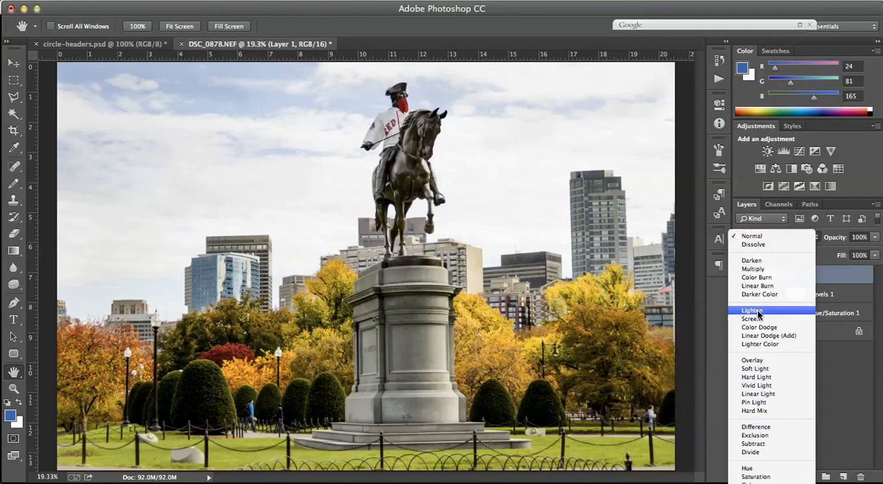
{"action": "left_click", "coordinate": [752, 359]}
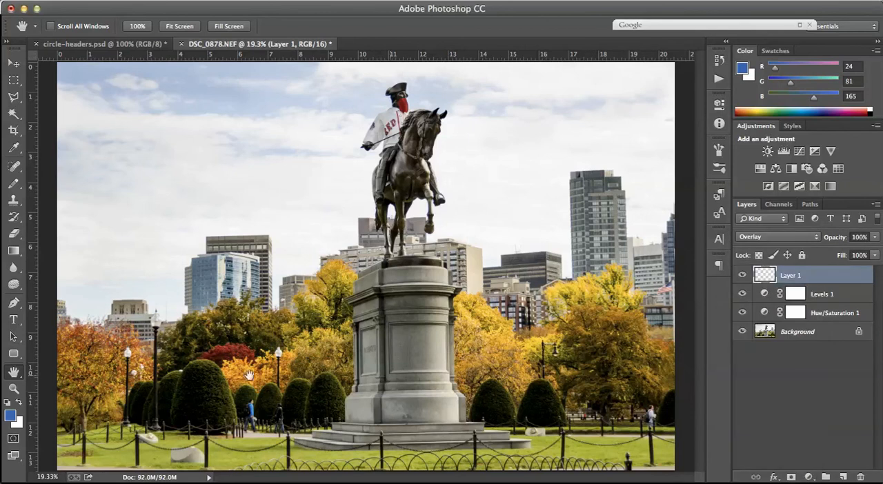
{"action": "left_click", "coordinate": [7, 402]}
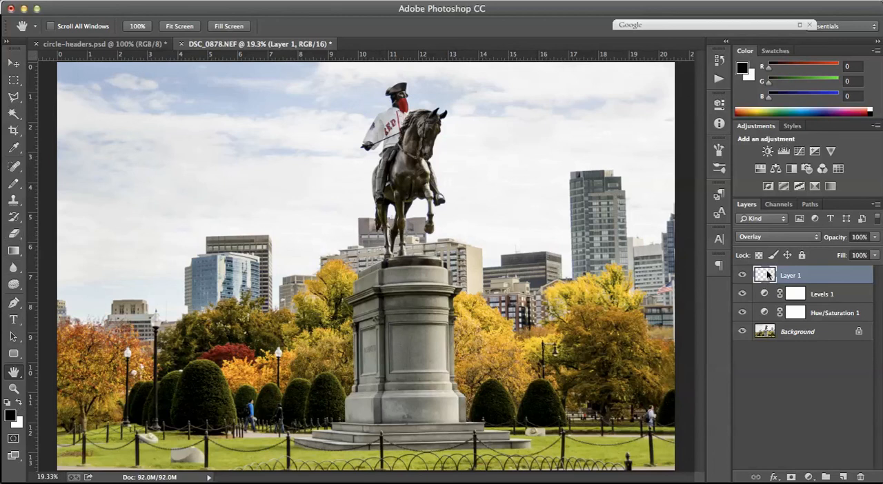
Rename the new Overlay layer as dark burn.
{"action": "double_click", "coordinate": [791, 276]}
{"action": "type", "text": "dar"}
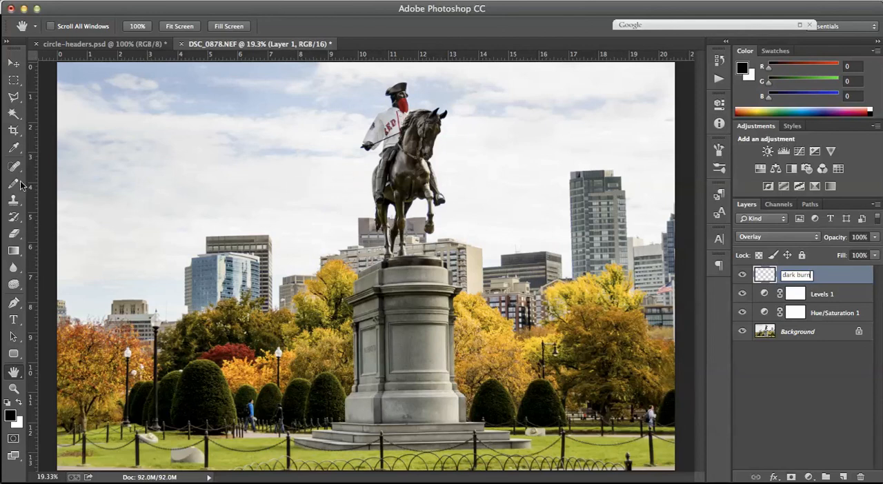
{"action": "type", "text": "k burn"}
{"action": "key", "text": "Return"}
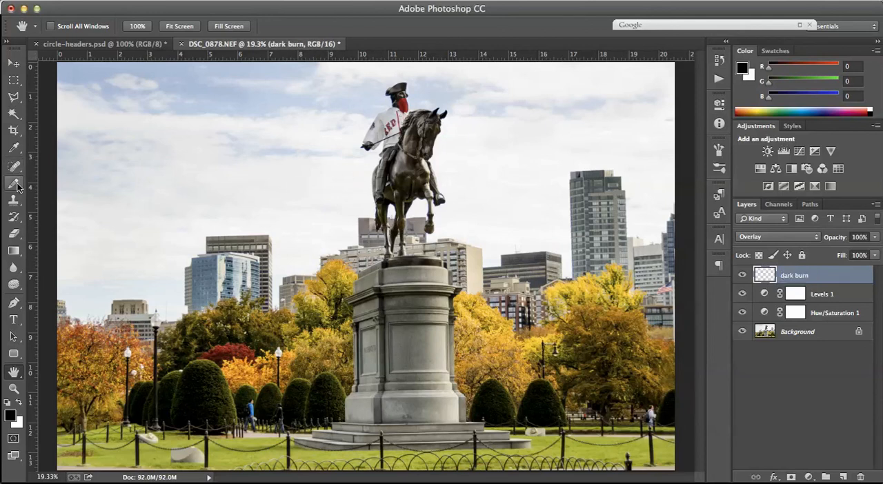
Set up the Brush tool with 10% opacity and a size of 175.
{"action": "left_click_drag", "start_coordinate": [17, 186], "coordinate": [51, 178]}
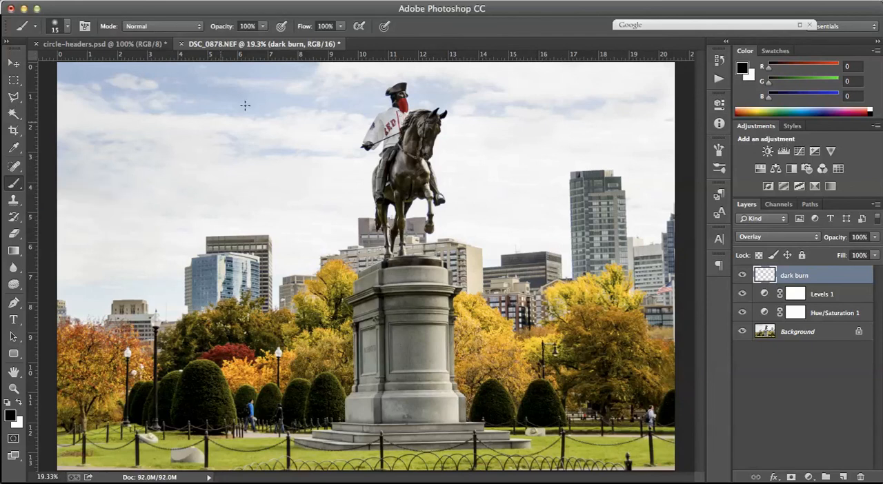
{"action": "left_click", "coordinate": [260, 29]}
{"action": "left_click_drag", "start_coordinate": [265, 42], "coordinate": [209, 44]}
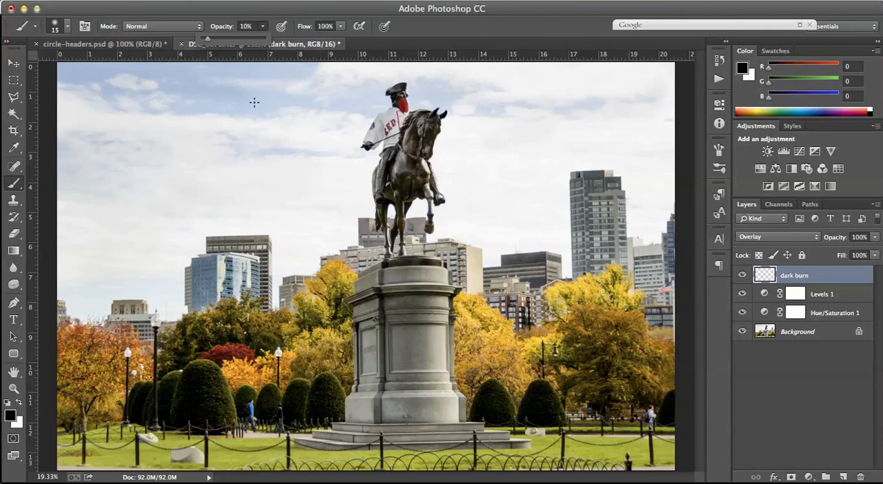
{"action": "key", "text": "bracketright"}
{"action": "key", "text": "bracketright"}
{"action": "key", "text": "bracketright"}
{"action": "key", "text": "bracketright"}
{"action": "key", "text": "bracketright"}
{"action": "key", "text": "bracketright"}
{"action": "key", "text": "bracketright"}
{"action": "key", "text": "bracketright"}
{"action": "key", "text": "bracketright"}
{"action": "key", "text": "bracketright"}
{"action": "key", "text": "bracketright"}
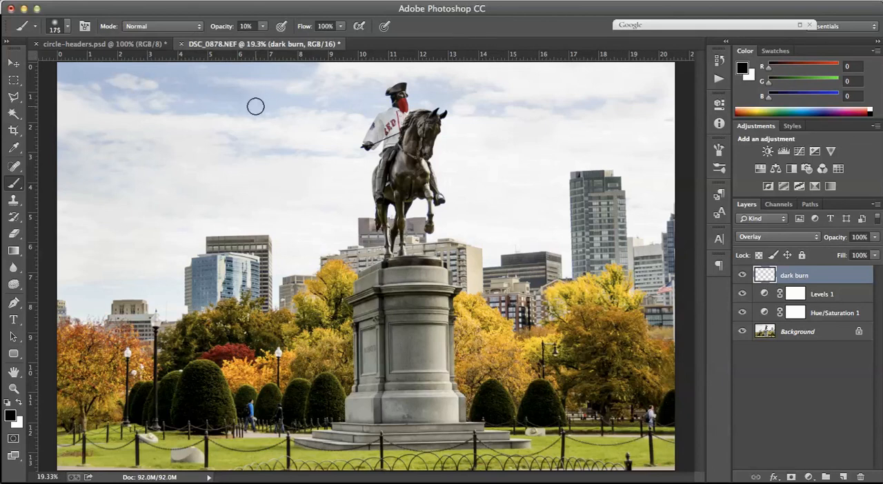
Darken the blue patches and clouds in the sky with broad black brush strokes on the dark burn layer.
{"action": "mouse_move", "coordinate": [93, 96]}
{"action": "left_mouse_down"}
{"action": "mouse_move", "coordinate": [147, 108]}
{"action": "mouse_move", "coordinate": [316, 106]}
{"action": "mouse_move", "coordinate": [337, 98]}
{"action": "left_mouse_up"}
{"action": "mouse_move", "coordinate": [252, 113]}
{"action": "left_mouse_down"}
{"action": "mouse_move", "coordinate": [127, 161]}
{"action": "mouse_move", "coordinate": [107, 243]}
{"action": "mouse_move", "coordinate": [283, 193]}
{"action": "mouse_move", "coordinate": [308, 203]}
{"action": "mouse_move", "coordinate": [297, 163]}
{"action": "mouse_move", "coordinate": [327, 176]}
{"action": "mouse_move", "coordinate": [312, 218]}
{"action": "mouse_move", "coordinate": [258, 211]}
{"action": "mouse_move", "coordinate": [102, 239]}
{"action": "mouse_move", "coordinate": [140, 216]}
{"action": "mouse_move", "coordinate": [81, 140]}
{"action": "mouse_move", "coordinate": [168, 145]}
{"action": "left_mouse_up"}
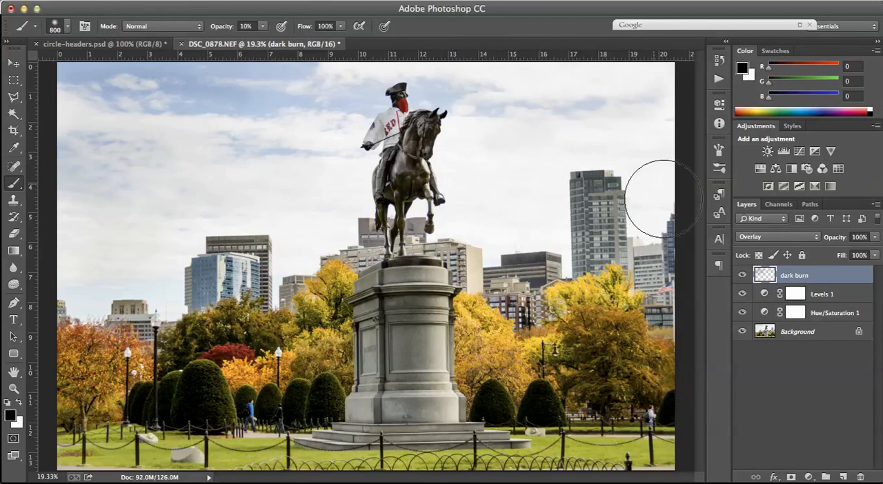
Burn in the city buildings on both sides of the statue, using brush sizes between 500 and 175.
{"action": "key", "text": "bracketleft"}
{"action": "key", "text": "bracketleft"}
{"action": "key", "text": "bracketleft"}
{"action": "key", "text": "bracketleft"}
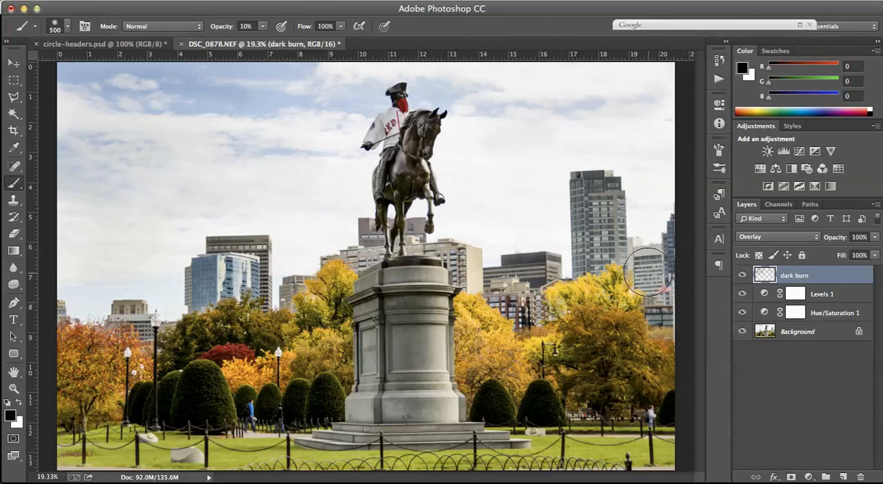
{"action": "key", "text": "bracketleft"}
{"action": "key", "text": "bracketleft"}
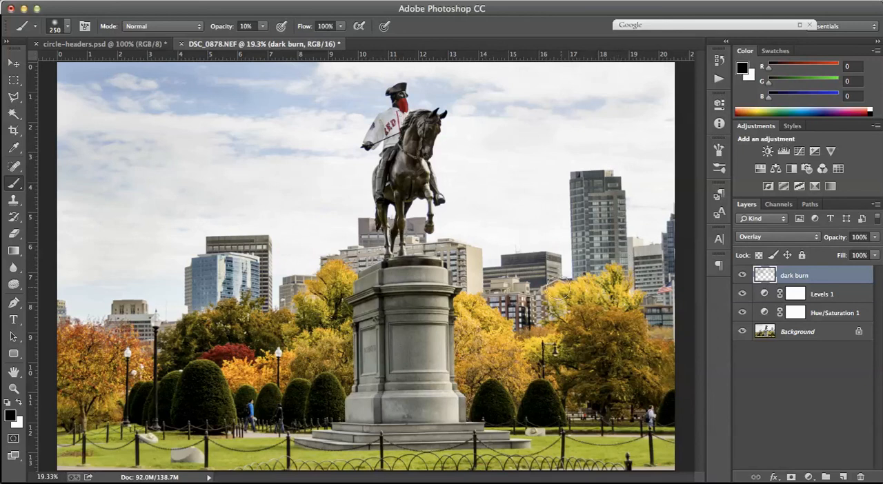
{"action": "mouse_move", "coordinate": [520, 304]}
{"action": "left_mouse_down"}
{"action": "mouse_move", "coordinate": [495, 303]}
{"action": "mouse_move", "coordinate": [506, 305]}
{"action": "mouse_move", "coordinate": [461, 262]}
{"action": "left_mouse_up"}
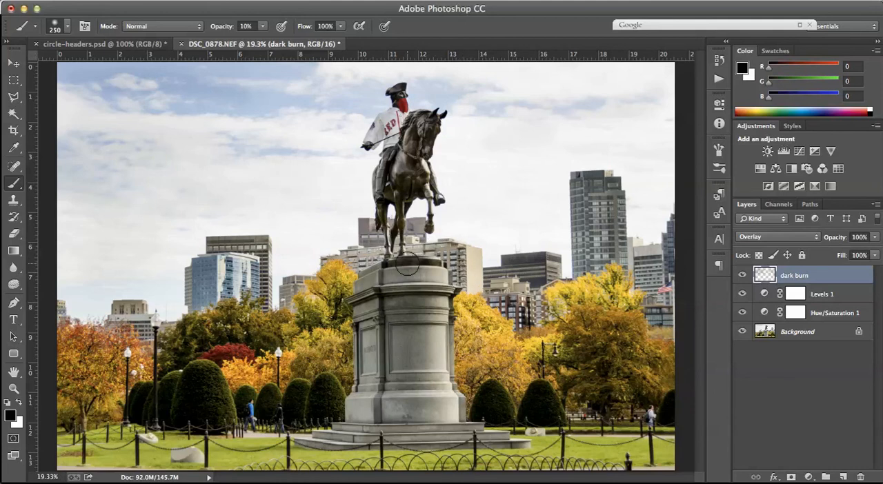
{"action": "key", "text": "bracketleft"}
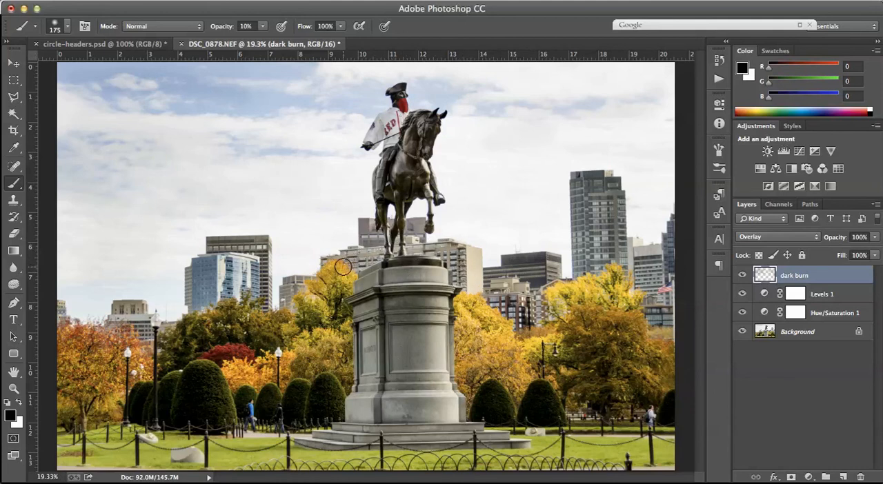
{"action": "key", "text": "bracketright"}
{"action": "key", "text": "bracketright"}
{"action": "mouse_move", "coordinate": [202, 261]}
{"action": "left_mouse_down"}
{"action": "mouse_move", "coordinate": [208, 286]}
{"action": "mouse_move", "coordinate": [214, 254]}
{"action": "mouse_move", "coordinate": [237, 257]}
{"action": "left_mouse_up"}
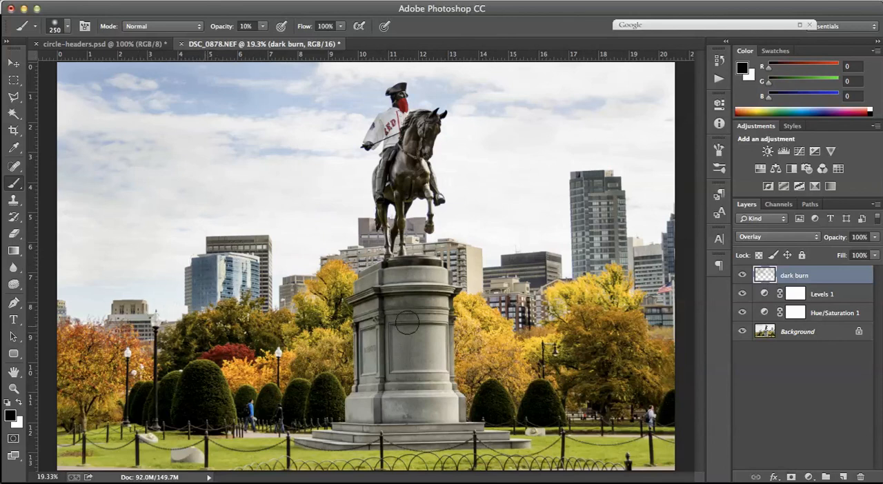
Compare the photo with and without the dark burn layer by toggling its visibility.
{"action": "left_click", "coordinate": [743, 276]}
{"action": "left_click", "coordinate": [744, 276]}
{"action": "left_click", "coordinate": [743, 276]}
{"action": "left_click", "coordinate": [743, 276]}
Enlarge the brush to 400 and darken the grass and fence along the photo's lower edge.
{"action": "key", "text": "bracketleft"}
{"action": "key", "text": "bracketleft"}
{"action": "key", "text": "bracketleft"}
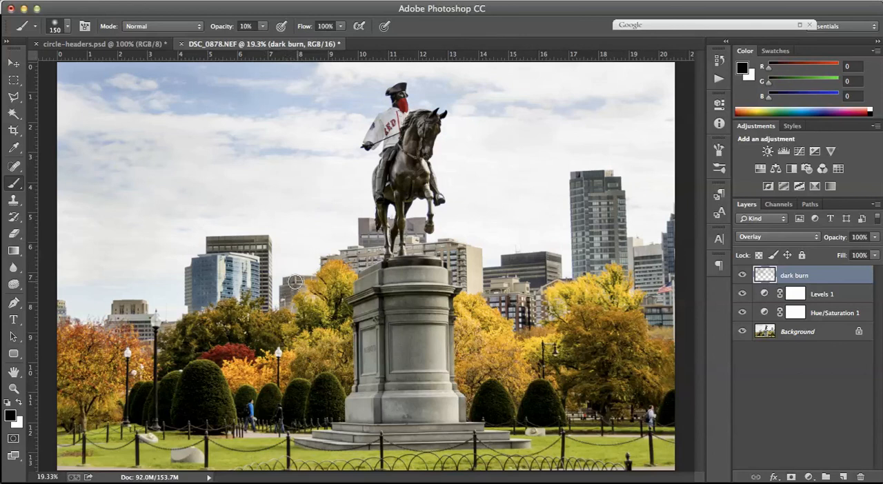
{"action": "key", "text": "bracketright"}
{"action": "key", "text": "bracketright"}
{"action": "key", "text": "bracketright"}
{"action": "key", "text": "bracketright"}
{"action": "key", "text": "bracketright"}
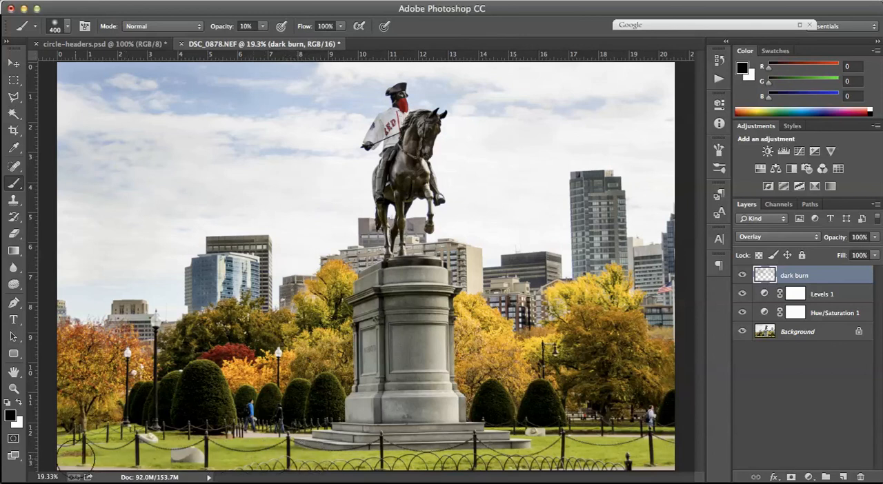
{"action": "mouse_move", "coordinate": [83, 452]}
{"action": "left_mouse_down"}
{"action": "mouse_move", "coordinate": [146, 448]}
{"action": "mouse_move", "coordinate": [354, 465]}
{"action": "mouse_move", "coordinate": [695, 452]}
{"action": "mouse_move", "coordinate": [673, 468]}
{"action": "left_mouse_up"}
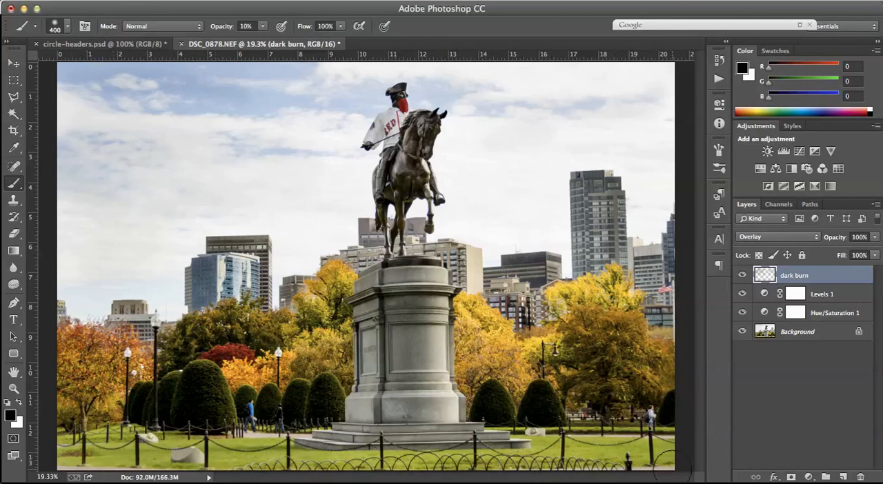
Toggle the dark burn layer's visibility again to check the complete burn effect, including the darkened foreground.
{"action": "left_click", "coordinate": [743, 276]}
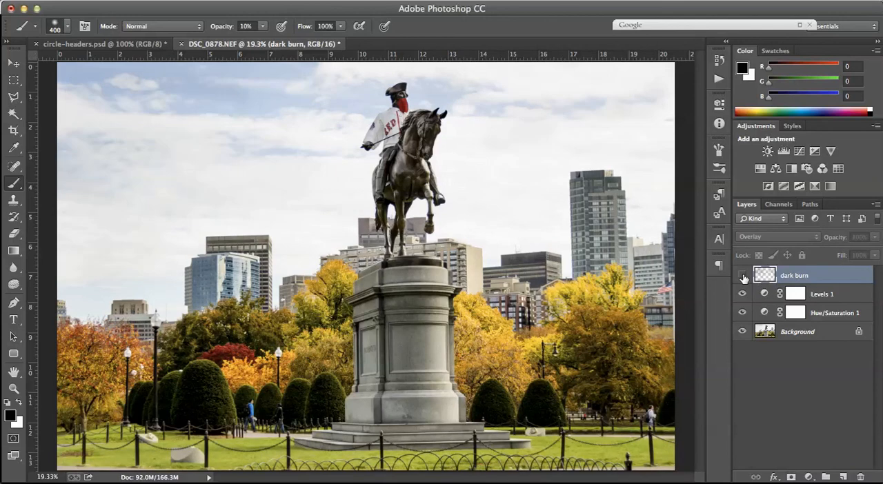
{"action": "left_click", "coordinate": [743, 276]}
{"action": "left_click", "coordinate": [743, 277]}
{"action": "left_click", "coordinate": [743, 277]}
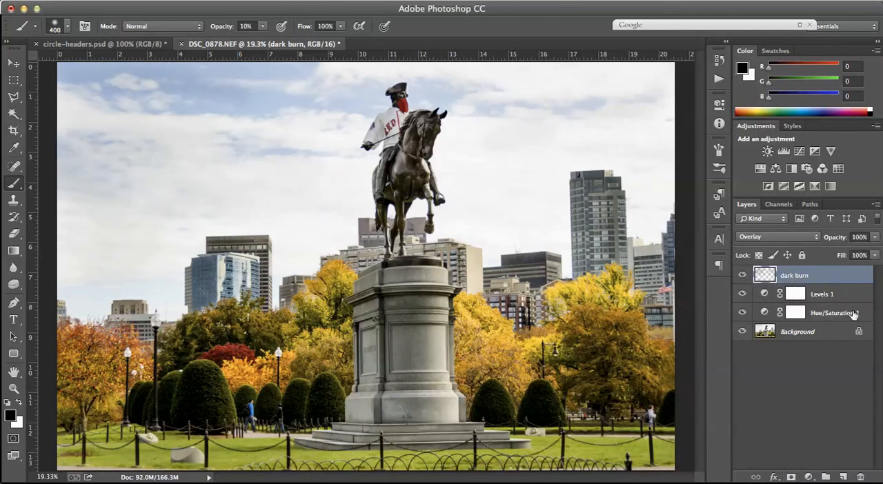
Add a new layer above dark burn, set its blend mode to Overlay and name it dodge.
{"action": "left_click", "coordinate": [817, 237]}
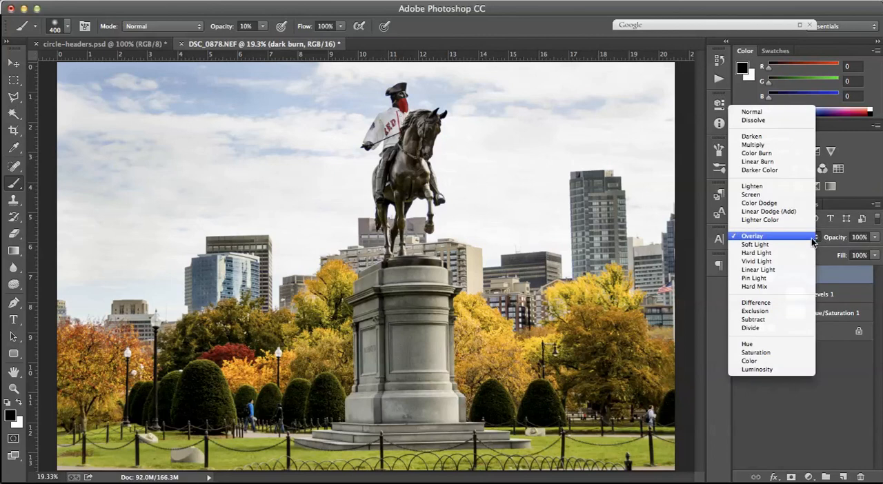
{"action": "left_click", "coordinate": [812, 238]}
{"action": "left_click", "coordinate": [843, 477]}
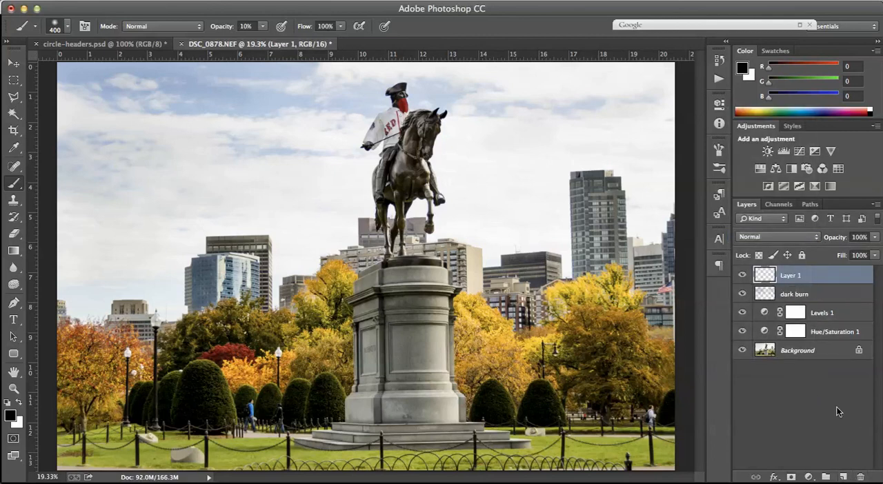
{"action": "left_click", "coordinate": [817, 240]}
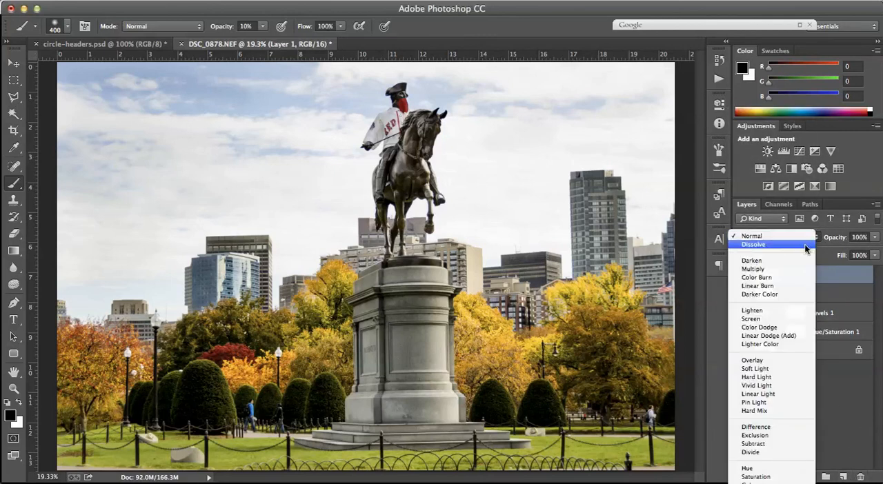
{"action": "left_click", "coordinate": [755, 361]}
{"action": "double_click", "coordinate": [792, 276]}
{"action": "type", "text": "dodge"}
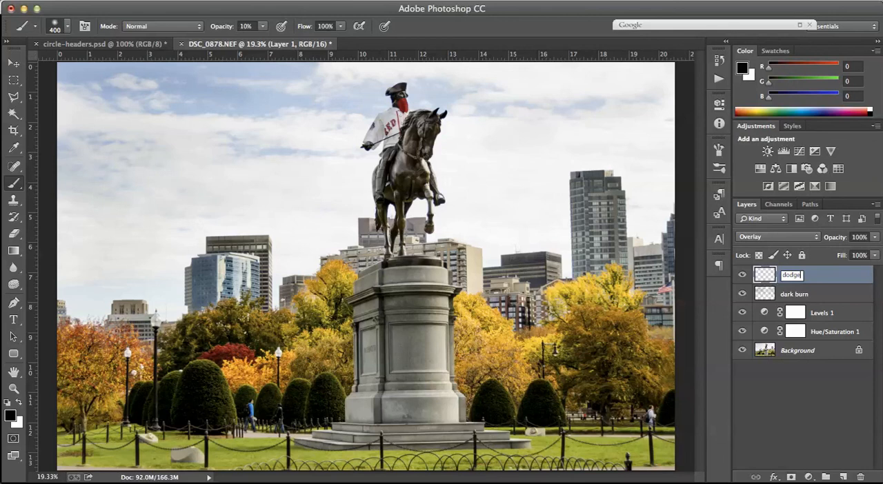
Make white the foreground colour and lighten the dark rounded shrubs on both sides of the pedestal, reducing the brush size.
{"action": "left_click", "coordinate": [19, 406]}
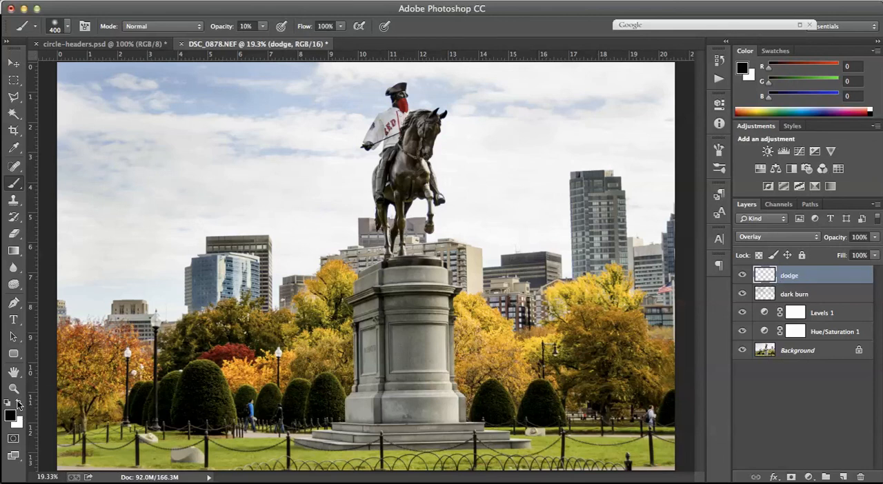
{"action": "left_click", "coordinate": [18, 406]}
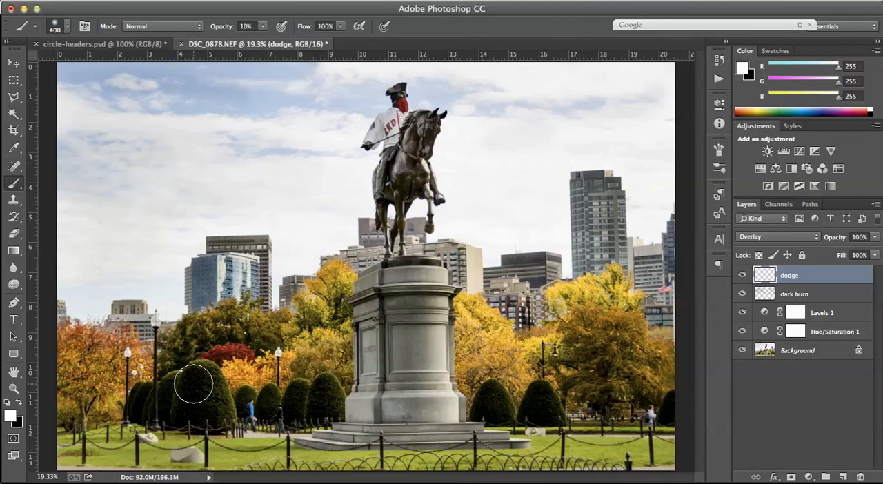
{"action": "key", "text": "["}
{"action": "mouse_move", "coordinate": [191, 396]}
{"action": "left_mouse_down"}
{"action": "mouse_move", "coordinate": [211, 414]}
{"action": "mouse_move", "coordinate": [204, 387]}
{"action": "mouse_move", "coordinate": [210, 413]}
{"action": "mouse_move", "coordinate": [210, 390]}
{"action": "mouse_move", "coordinate": [220, 413]}
{"action": "mouse_move", "coordinate": [209, 379]}
{"action": "mouse_move", "coordinate": [166, 403]}
{"action": "mouse_move", "coordinate": [178, 389]}
{"action": "mouse_move", "coordinate": [155, 415]}
{"action": "mouse_move", "coordinate": [152, 398]}
{"action": "mouse_move", "coordinate": [136, 408]}
{"action": "mouse_move", "coordinate": [158, 409]}
{"action": "left_mouse_up"}
{"action": "key", "text": "["}
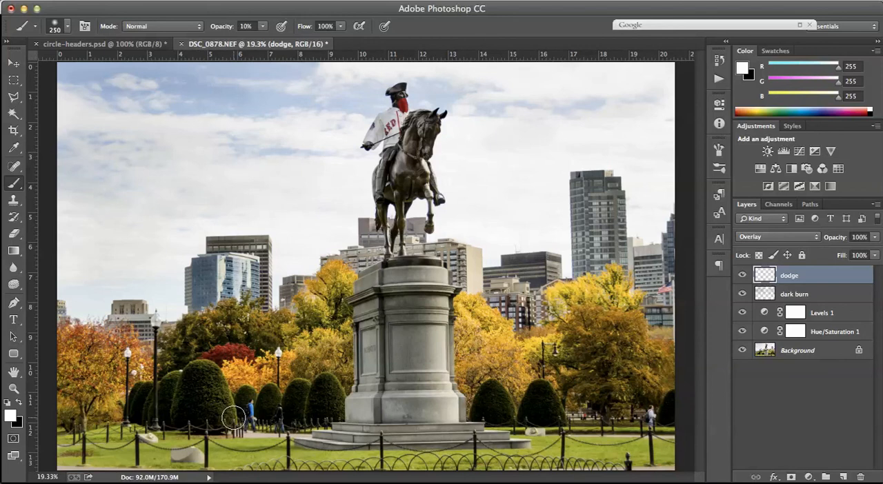
{"action": "key", "text": "["}
{"action": "mouse_move", "coordinate": [318, 391]}
{"action": "left_mouse_down"}
{"action": "mouse_move", "coordinate": [325, 398]}
{"action": "mouse_move", "coordinate": [328, 387]}
{"action": "left_mouse_up"}
{"action": "mouse_move", "coordinate": [487, 416]}
{"action": "left_mouse_down"}
{"action": "mouse_move", "coordinate": [487, 398]}
{"action": "mouse_move", "coordinate": [503, 400]}
{"action": "mouse_move", "coordinate": [499, 414]}
{"action": "left_mouse_up"}
Lighten the autumn trees and foliage on both sides of the pedestal with white strokes on the dodge layer.
{"action": "key", "text": "bracketright"}
{"action": "key", "text": "bracketright"}
{"action": "mouse_move", "coordinate": [621, 414]}
{"action": "left_mouse_down"}
{"action": "mouse_move", "coordinate": [607, 328]}
{"action": "mouse_move", "coordinate": [602, 387]}
{"action": "mouse_move", "coordinate": [555, 361]}
{"action": "mouse_move", "coordinate": [592, 319]}
{"action": "mouse_move", "coordinate": [584, 320]}
{"action": "mouse_move", "coordinate": [622, 364]}
{"action": "mouse_move", "coordinate": [607, 316]}
{"action": "mouse_move", "coordinate": [576, 299]}
{"action": "mouse_move", "coordinate": [615, 301]}
{"action": "mouse_move", "coordinate": [616, 292]}
{"action": "mouse_move", "coordinate": [622, 347]}
{"action": "mouse_move", "coordinate": [649, 374]}
{"action": "left_mouse_up"}
{"action": "mouse_move", "coordinate": [487, 340]}
{"action": "left_mouse_down"}
{"action": "mouse_move", "coordinate": [461, 367]}
{"action": "mouse_move", "coordinate": [486, 349]}
{"action": "mouse_move", "coordinate": [517, 367]}
{"action": "mouse_move", "coordinate": [500, 327]}
{"action": "left_mouse_up"}
{"action": "key", "text": "["}
{"action": "mouse_move", "coordinate": [334, 293]}
{"action": "left_mouse_down"}
{"action": "mouse_move", "coordinate": [342, 276]}
{"action": "mouse_move", "coordinate": [298, 323]}
{"action": "mouse_move", "coordinate": [295, 343]}
{"action": "mouse_move", "coordinate": [233, 366]}
{"action": "left_mouse_up"}
{"action": "left_click_drag", "start_coordinate": [216, 316], "coordinate": [47, 353]}
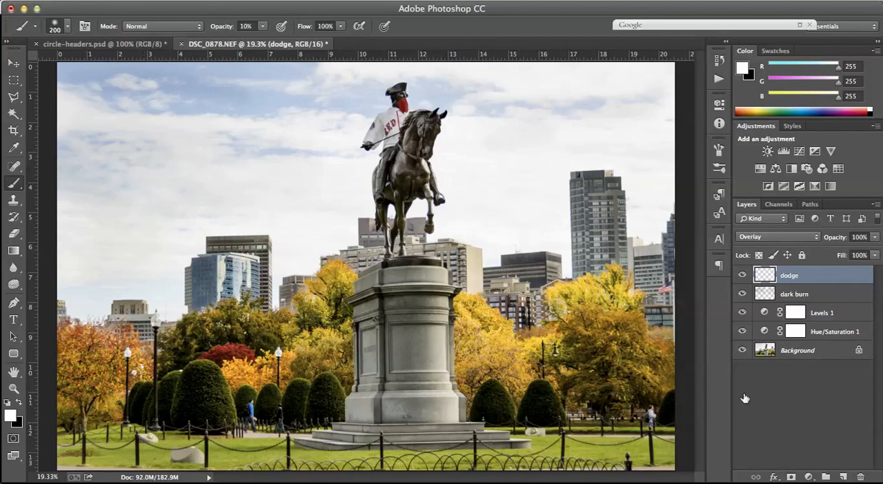
Compare the photo with and without the dodge layer by toggling its visibility.
{"action": "left_click", "coordinate": [742, 276]}
{"action": "left_click", "coordinate": [742, 276]}
{"action": "left_click", "coordinate": [743, 276]}
Set the brush size to 300 and lighten the base and steps of the stone pedestal.
{"action": "key", "text": "bracketright"}
{"action": "key", "text": "bracketright"}
{"action": "key", "text": "bracketright"}
{"action": "key", "text": "bracketright"}
{"action": "key", "text": "bracketleft"}
{"action": "key", "text": "bracketleft"}
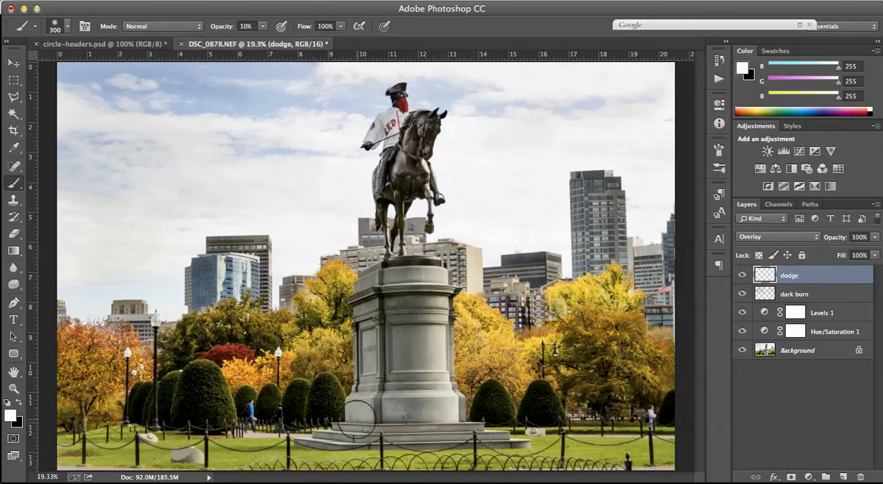
{"action": "mouse_move", "coordinate": [354, 419]}
{"action": "left_mouse_down"}
{"action": "mouse_move", "coordinate": [370, 291]}
{"action": "mouse_move", "coordinate": [362, 289]}
{"action": "mouse_move", "coordinate": [363, 379]}
{"action": "mouse_move", "coordinate": [339, 429]}
{"action": "mouse_move", "coordinate": [353, 440]}
{"action": "mouse_move", "coordinate": [325, 437]}
{"action": "left_mouse_up"}
{"action": "mouse_move", "coordinate": [419, 441]}
{"action": "left_mouse_down"}
{"action": "mouse_move", "coordinate": [504, 443]}
{"action": "mouse_move", "coordinate": [445, 434]}
{"action": "left_mouse_up"}
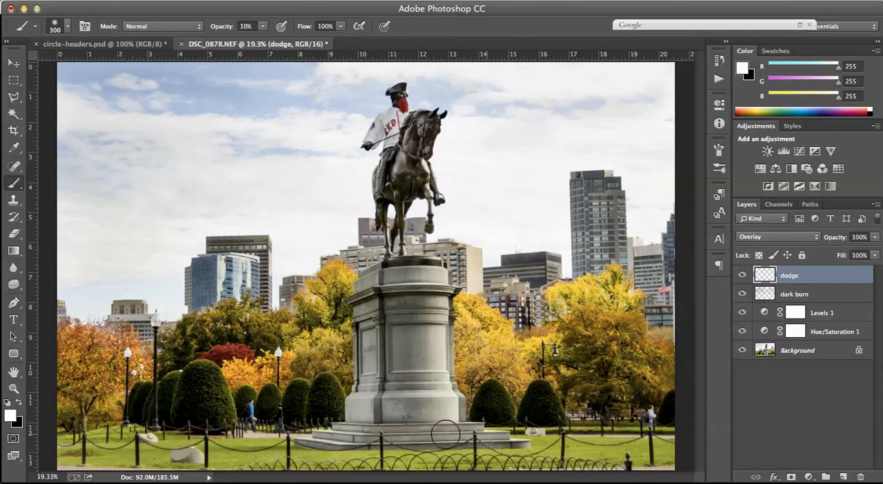
Lighten the bronze horse and the rider's leg with a smaller brush, reducing its size to 150.
{"action": "key", "text": "bracketleft"}
{"action": "key", "text": "bracketleft"}
{"action": "mouse_move", "coordinate": [423, 128]}
{"action": "left_mouse_down"}
{"action": "mouse_move", "coordinate": [402, 183]}
{"action": "mouse_move", "coordinate": [414, 154]}
{"action": "mouse_move", "coordinate": [404, 183]}
{"action": "mouse_move", "coordinate": [415, 177]}
{"action": "mouse_move", "coordinate": [422, 188]}
{"action": "mouse_move", "coordinate": [383, 194]}
{"action": "left_mouse_up"}
{"action": "key", "text": "bracketleft"}
{"action": "key", "text": "bracketleft"}
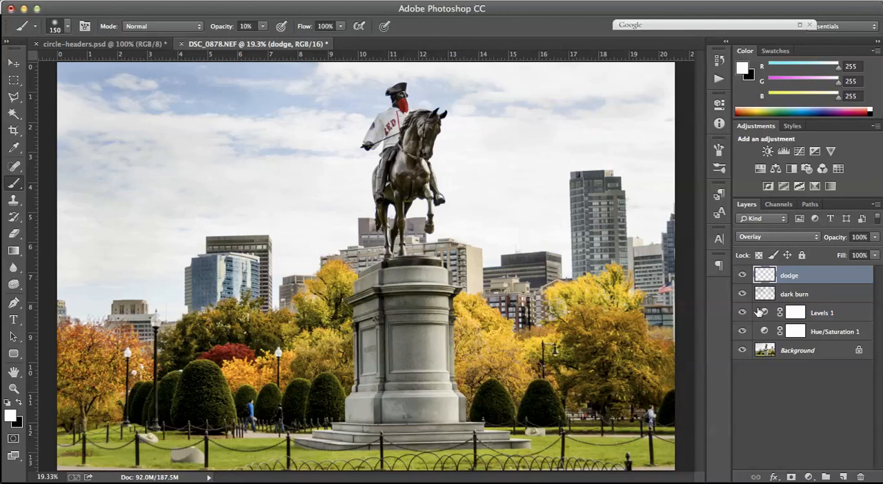
Toggle the dodge layer's visibility repeatedly to check the lightened statue and pedestal.
{"action": "left_click", "coordinate": [741, 276]}
{"action": "left_click", "coordinate": [742, 276]}
{"action": "left_click", "coordinate": [742, 276]}
{"action": "left_click", "coordinate": [742, 276]}
{"action": "left_click", "coordinate": [742, 276]}
{"action": "left_click", "coordinate": [742, 276]}
Lighten the rider's jersey, head and leg with white strokes at brush size 150.
{"action": "mouse_move", "coordinate": [380, 124]}
{"action": "left_mouse_down"}
{"action": "mouse_move", "coordinate": [396, 114]}
{"action": "mouse_move", "coordinate": [373, 135]}
{"action": "mouse_move", "coordinate": [389, 127]}
{"action": "left_mouse_up"}
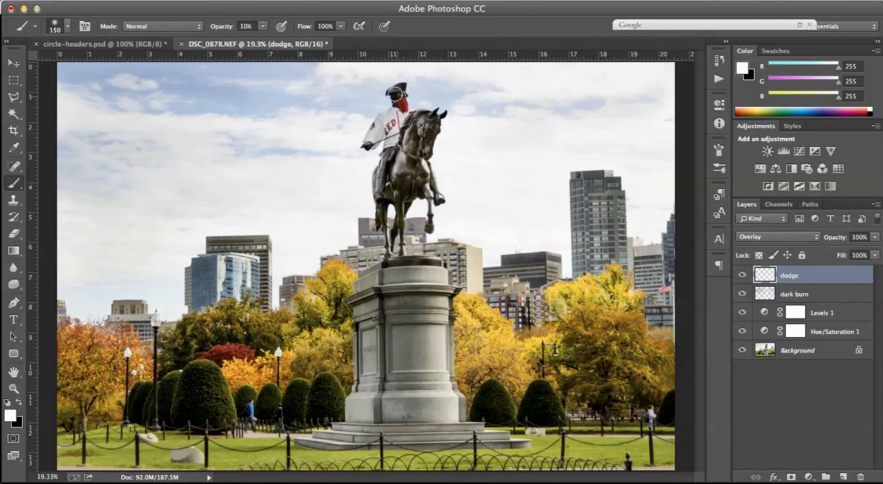
{"action": "mouse_move", "coordinate": [403, 118]}
{"action": "left_mouse_down"}
{"action": "mouse_move", "coordinate": [381, 153]}
{"action": "mouse_move", "coordinate": [375, 190]}
{"action": "left_mouse_up"}
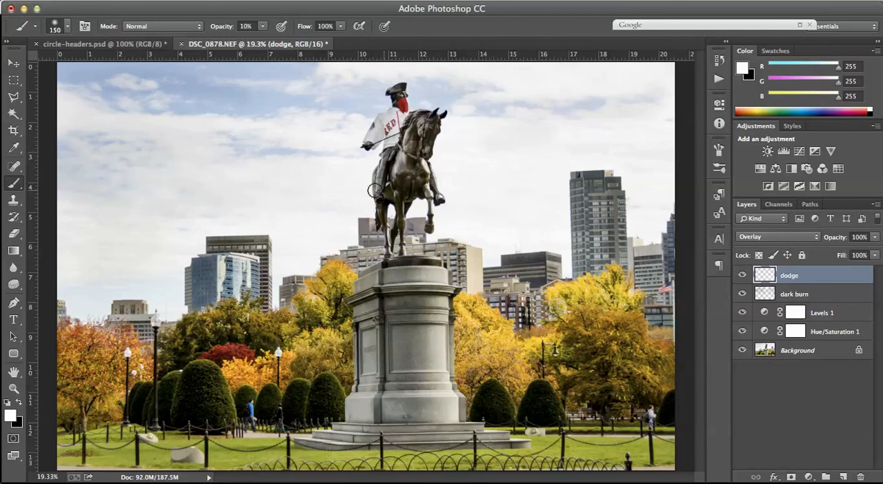
{"action": "mouse_move", "coordinate": [388, 122]}
{"action": "left_mouse_down"}
{"action": "mouse_move", "coordinate": [373, 136]}
{"action": "mouse_move", "coordinate": [397, 112]}
{"action": "left_mouse_up"}
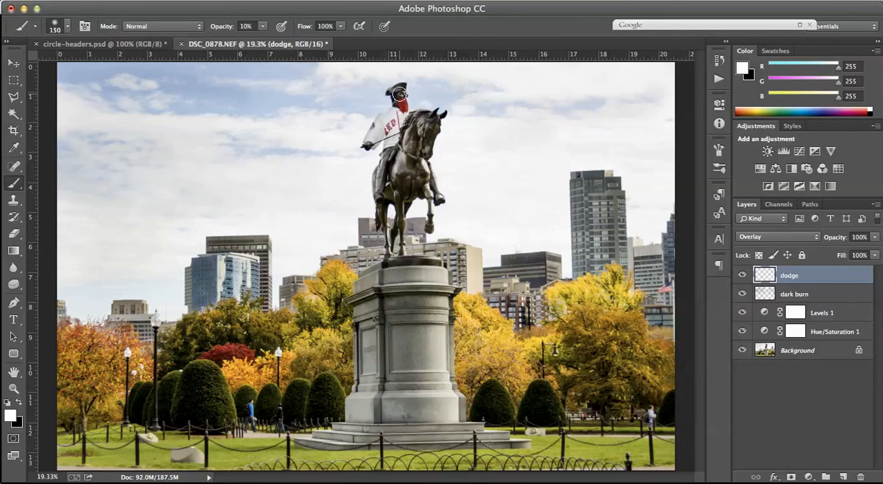